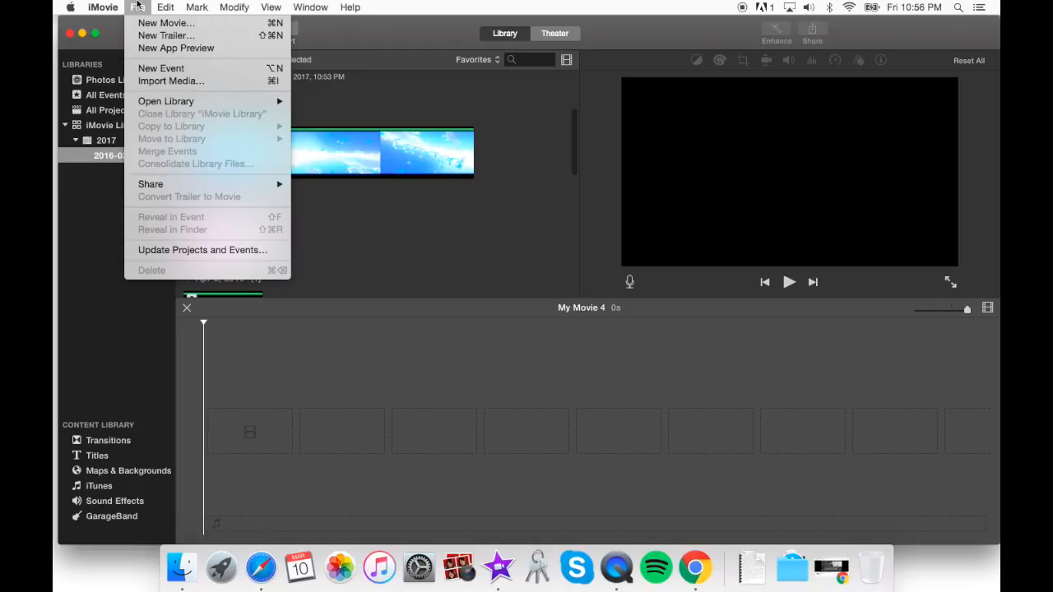
{"action": "mouse_move", "coordinate": [221, 7]}
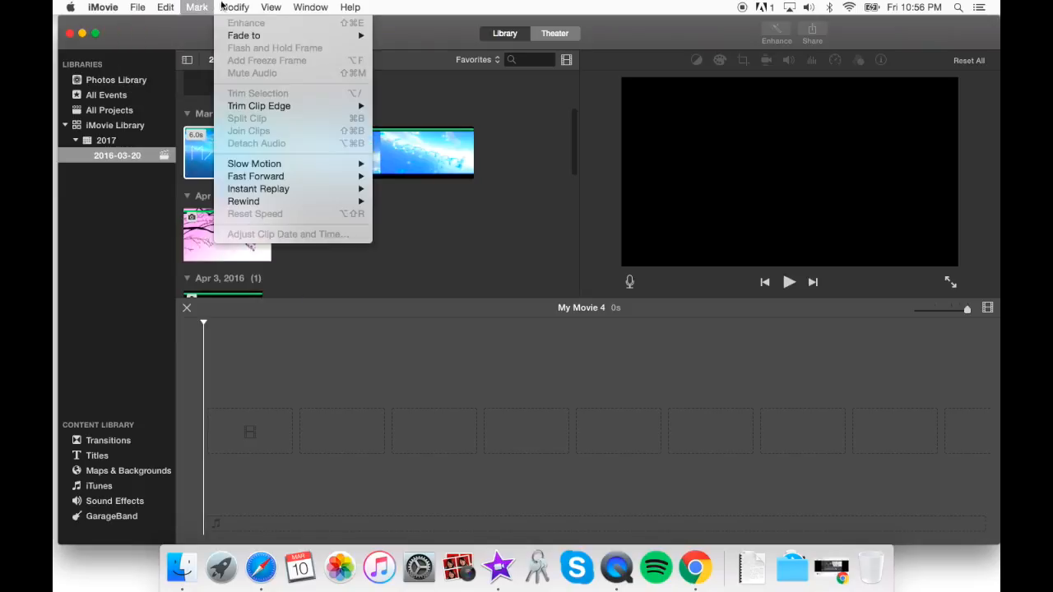
{"action": "left_click", "coordinate": [329, 7]}
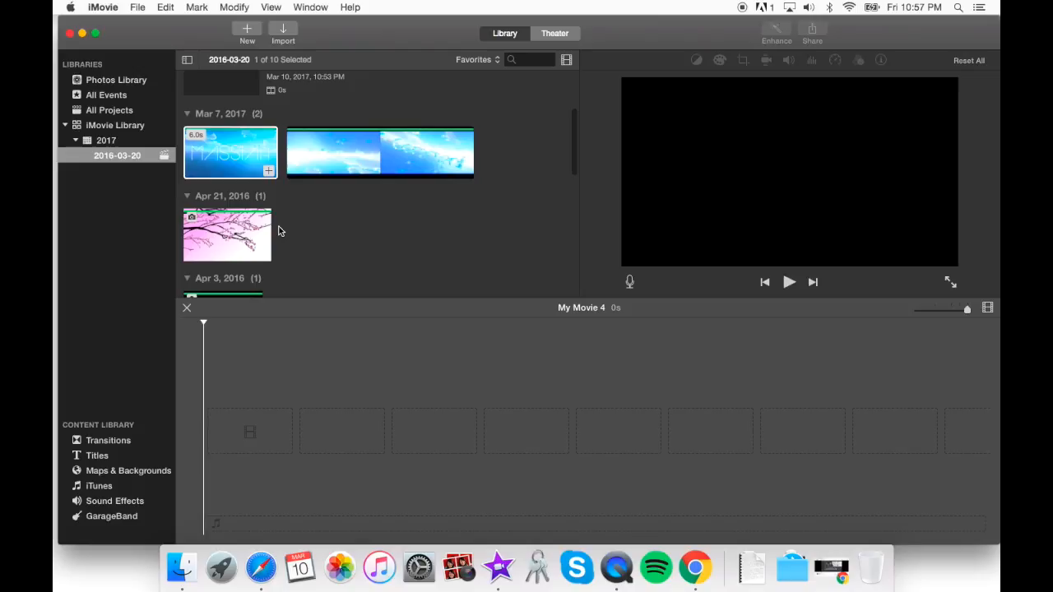
Look through the projects and clips in the 2016-03-20 event and check the Theater view for shared projects.
{"action": "scroll", "coordinate": [369, 222], "scroll_direction": "down", "scroll_amount": 10}
{"action": "scroll", "coordinate": [370, 224], "scroll_direction": "up", "scroll_amount": 10}
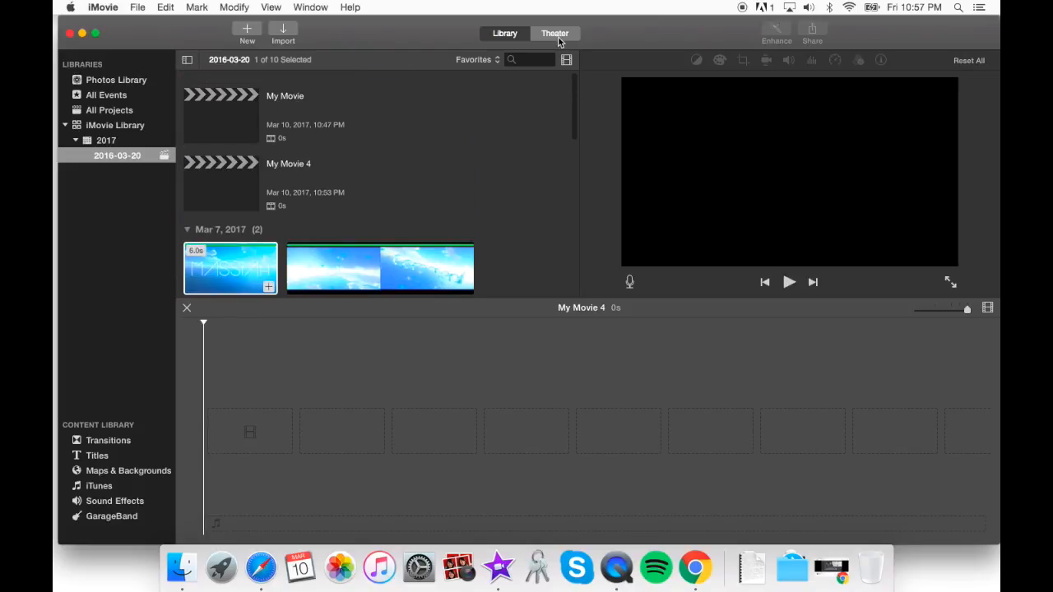
{"action": "left_click", "coordinate": [556, 36]}
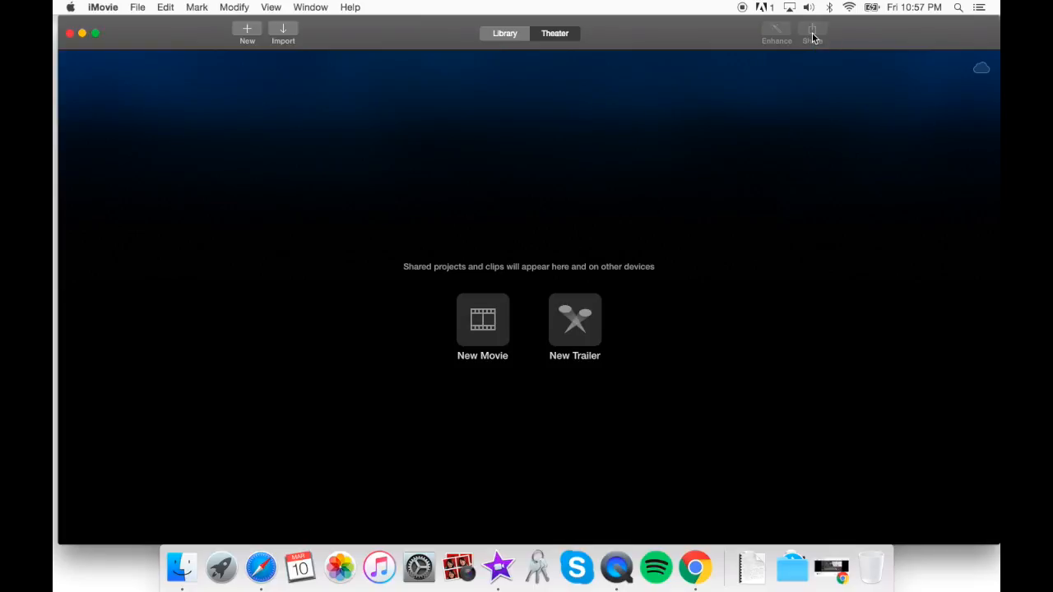
{"action": "left_click", "coordinate": [505, 34]}
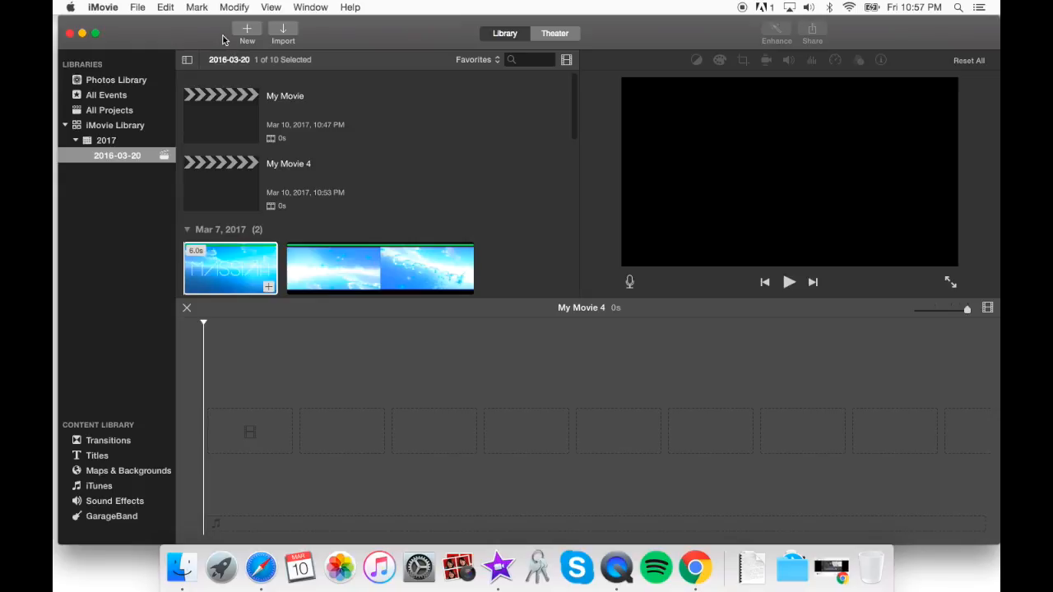
{"action": "scroll", "coordinate": [227, 124], "scroll_direction": "down", "scroll_amount": 10}
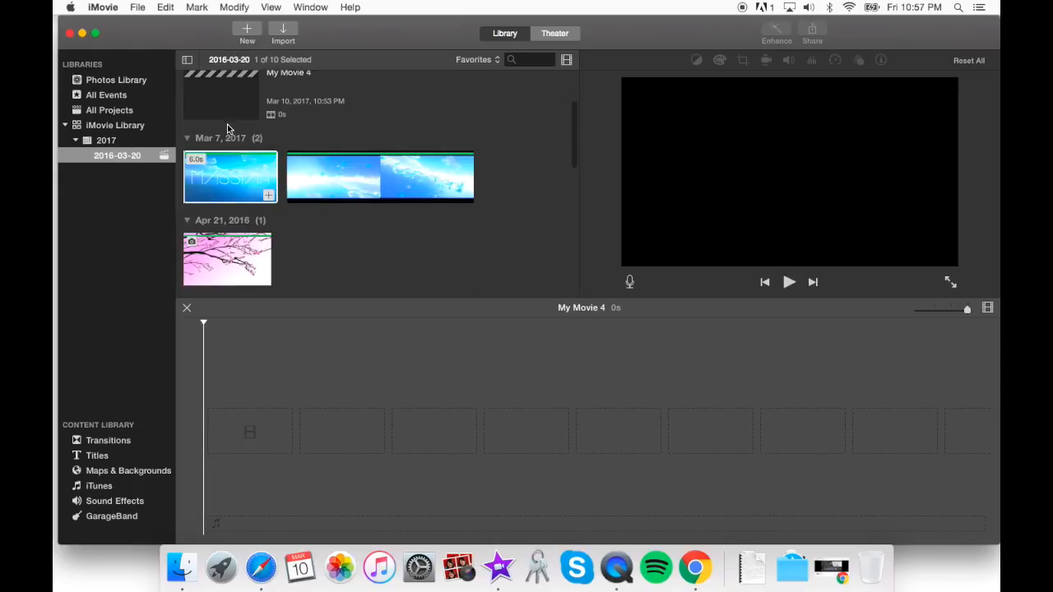
{"action": "scroll", "coordinate": [227, 125], "scroll_direction": "down", "scroll_amount": 2}
{"action": "scroll", "coordinate": [227, 124], "scroll_direction": "up", "scroll_amount": 8}
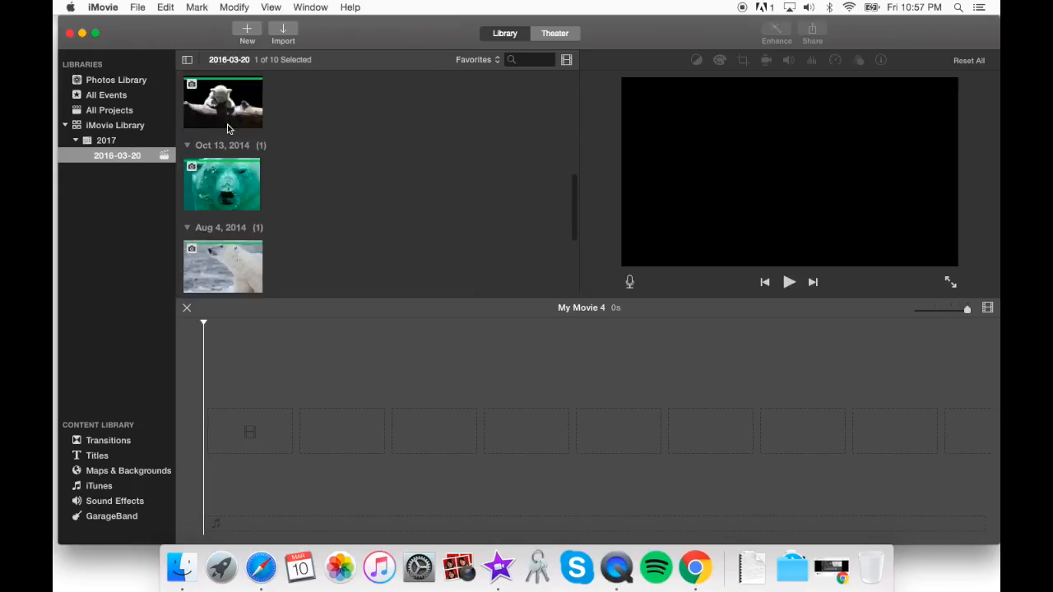
{"action": "scroll", "coordinate": [227, 124], "scroll_direction": "up", "scroll_amount": 3}
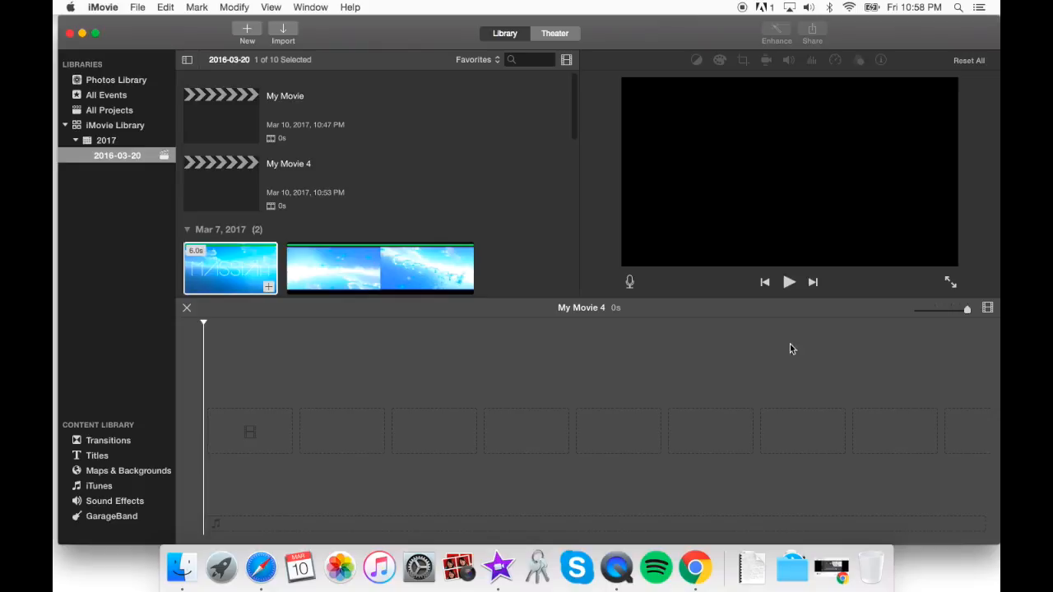
Reduce the timeline's clip zoom, and hide and restore the libraries list.
{"action": "left_click_drag", "start_coordinate": [967, 311], "coordinate": [933, 317]}
{"action": "left_click", "coordinate": [188, 61]}
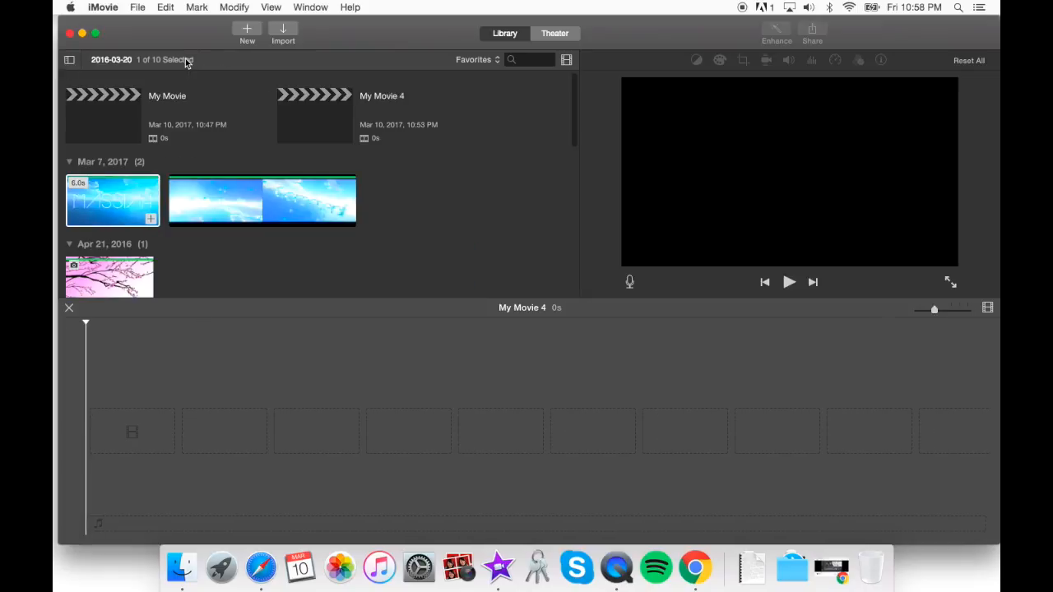
{"action": "left_click", "coordinate": [70, 61]}
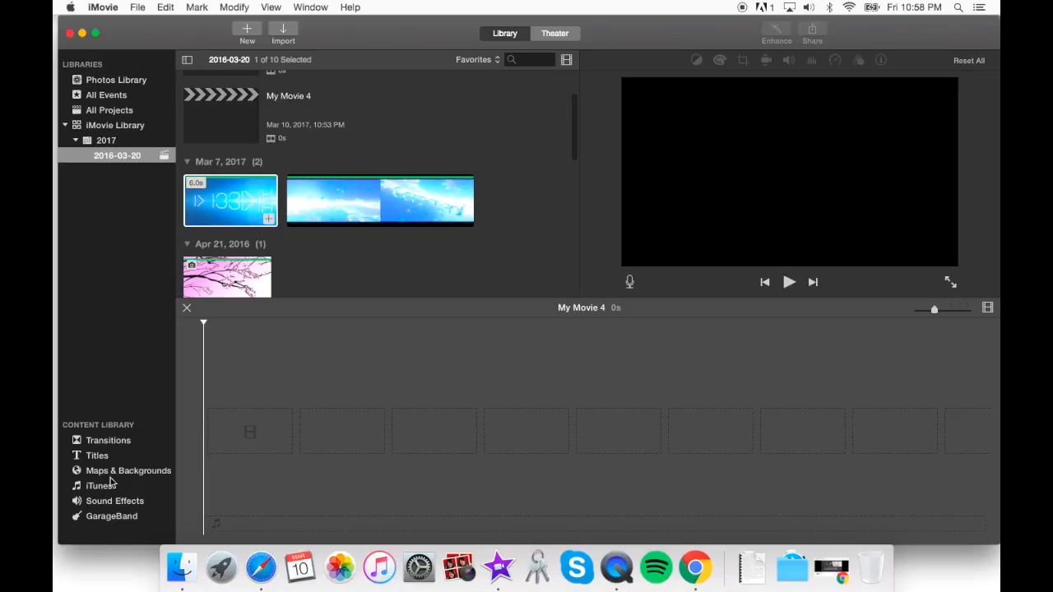
Look through the transitions, titles, and maps and backgrounds in the content library, previewing the Reveal Lower Third title.
{"action": "left_click", "coordinate": [107, 444]}
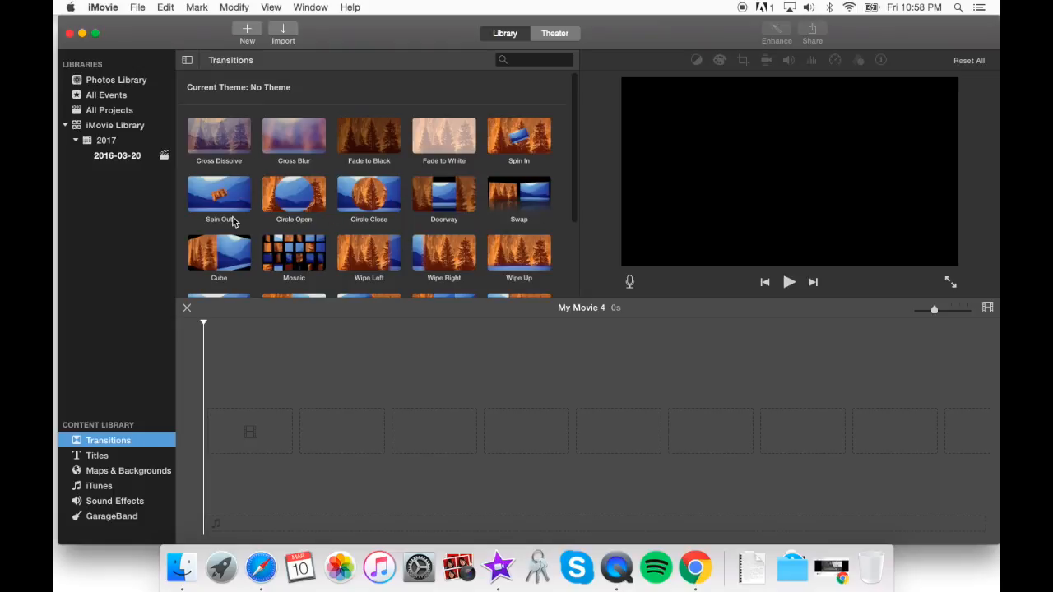
{"action": "left_click", "coordinate": [103, 457]}
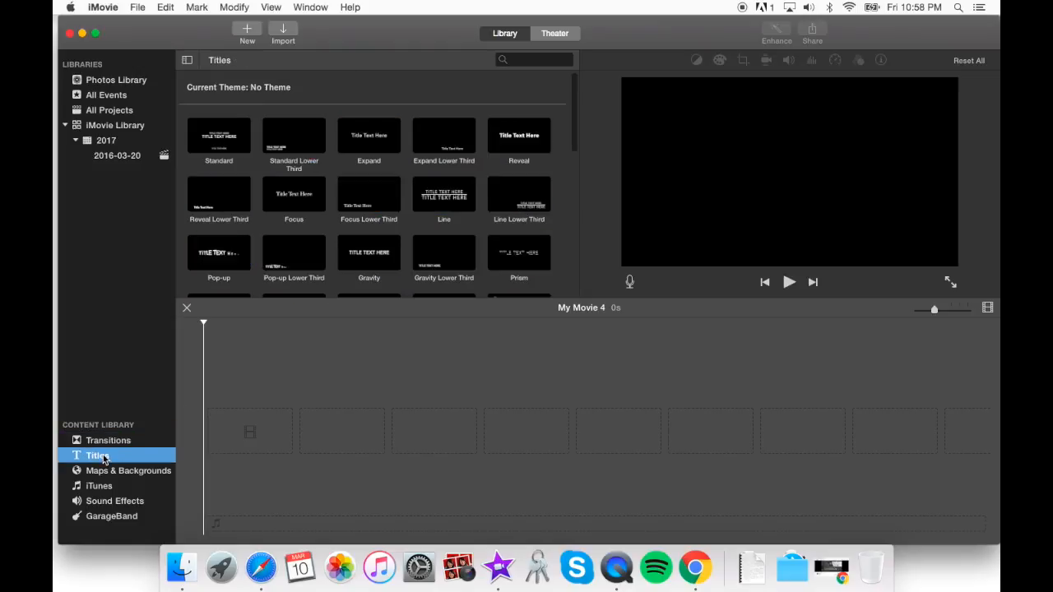
{"action": "left_click", "coordinate": [203, 198]}
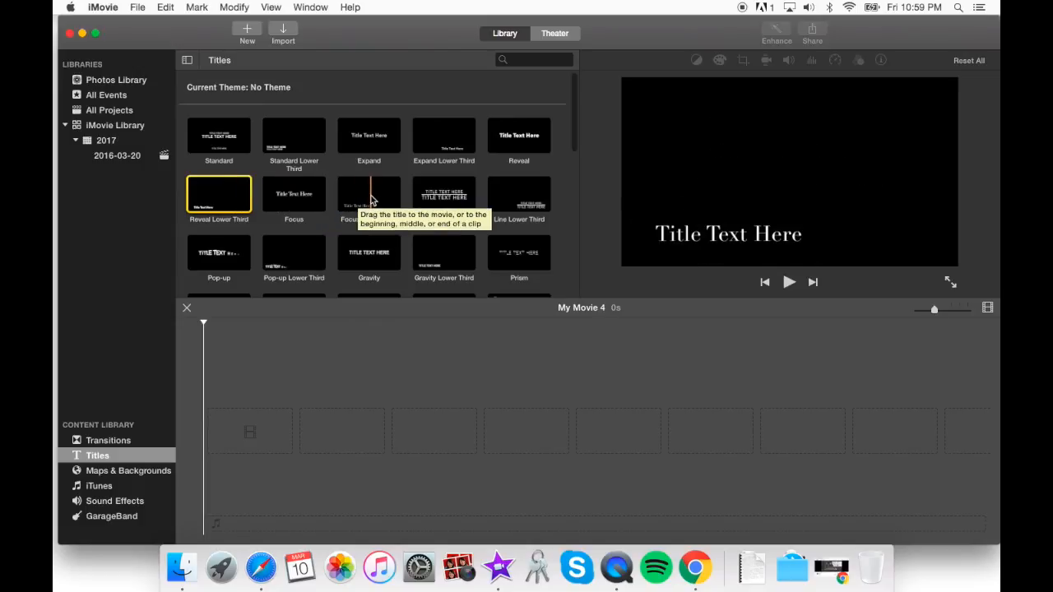
{"action": "left_click", "coordinate": [115, 473]}
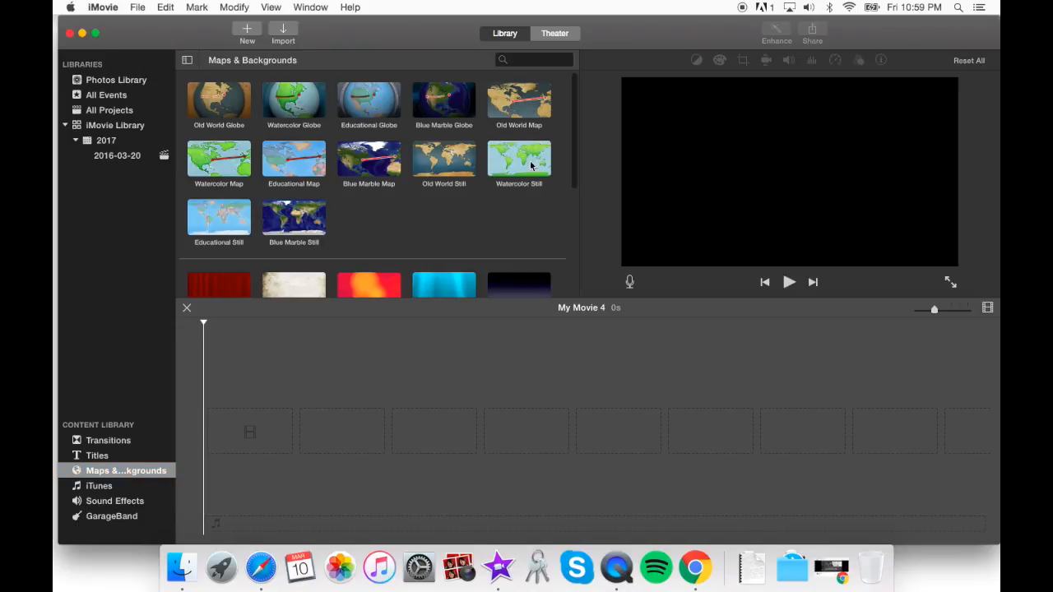
{"action": "scroll", "coordinate": [270, 222], "scroll_direction": "down", "scroll_amount": 5}
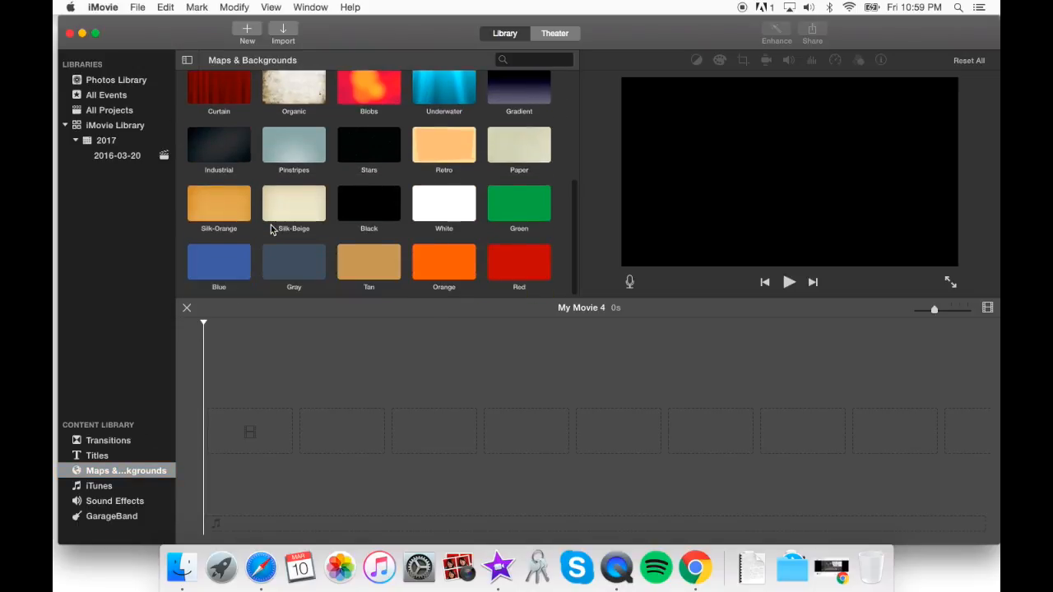
Look through the iTunes songs, sound effects and GarageBand audio in the content library, and return to the transitions.
{"action": "left_click", "coordinate": [99, 488]}
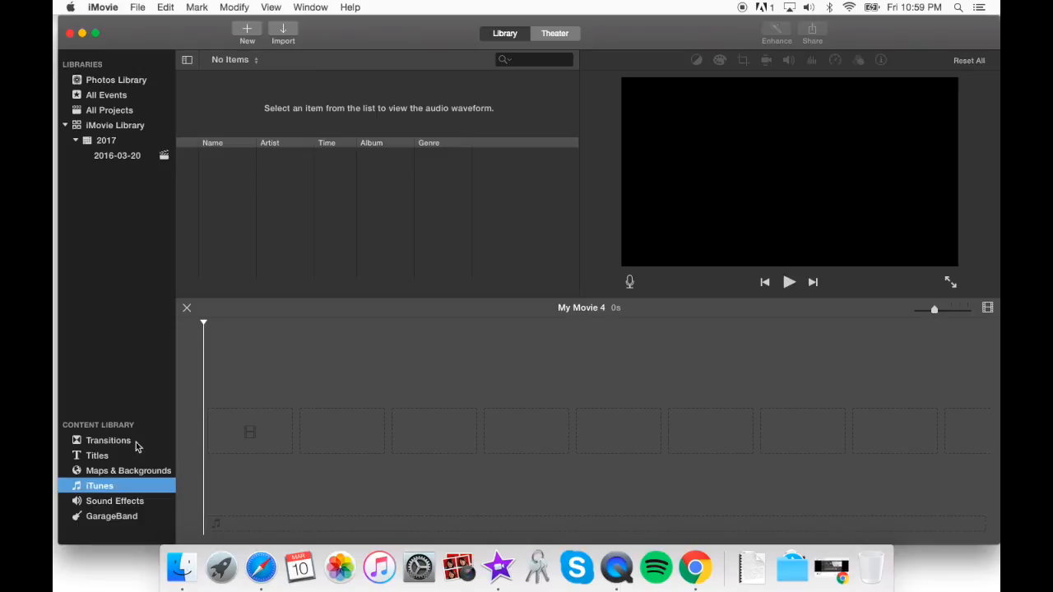
{"action": "left_click", "coordinate": [282, 173]}
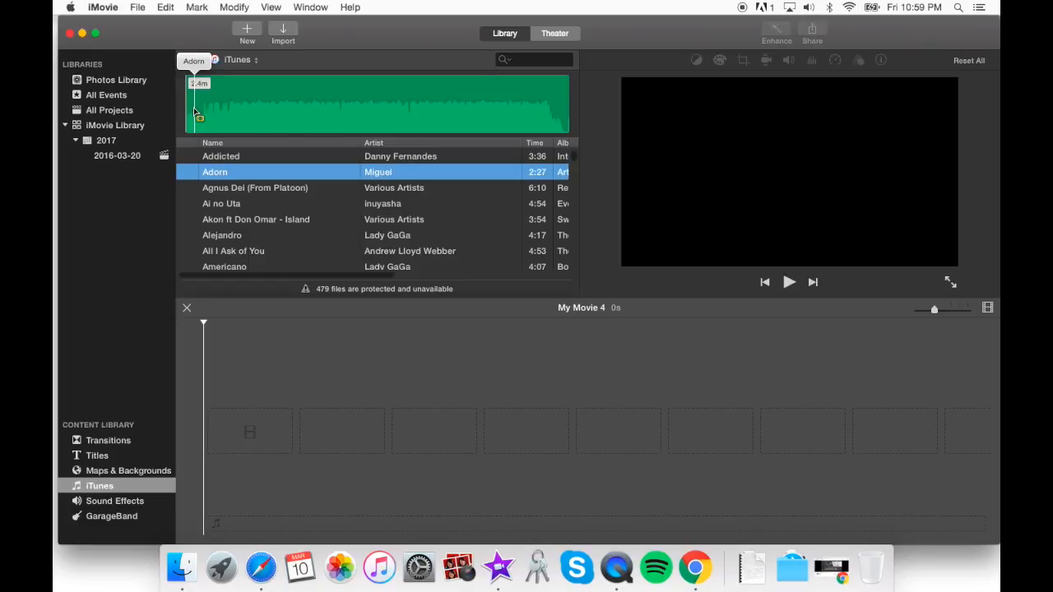
{"action": "left_click", "coordinate": [121, 504]}
{"action": "left_click", "coordinate": [121, 505]}
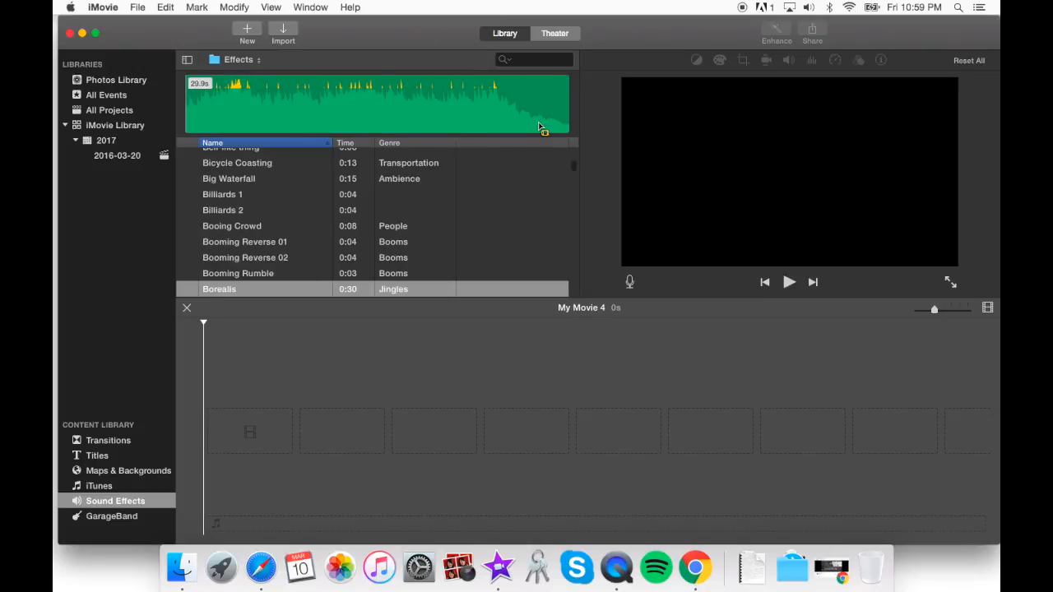
{"action": "left_click", "coordinate": [210, 181]}
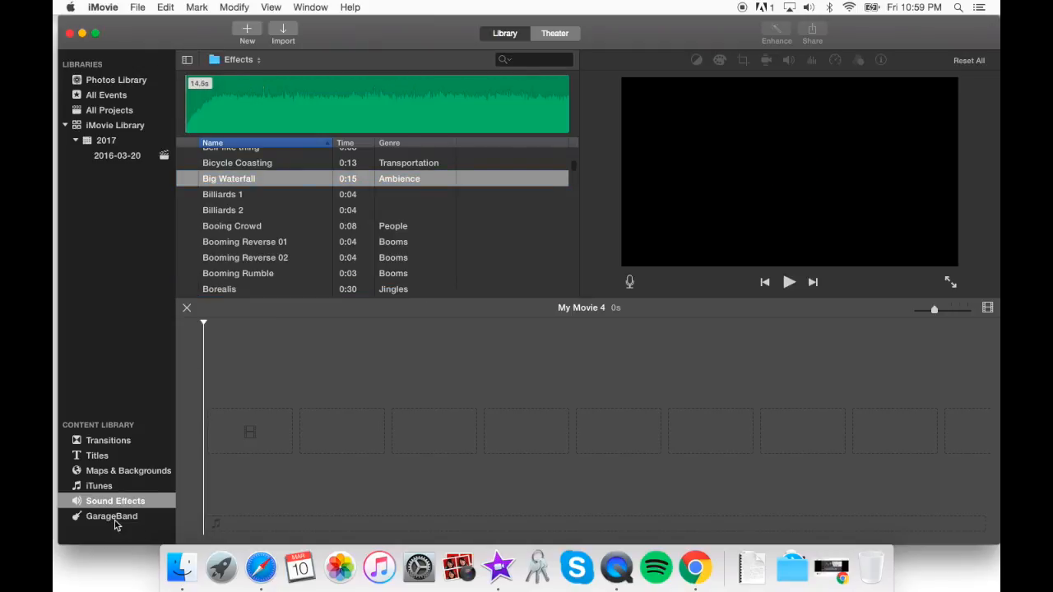
{"action": "left_click", "coordinate": [112, 517]}
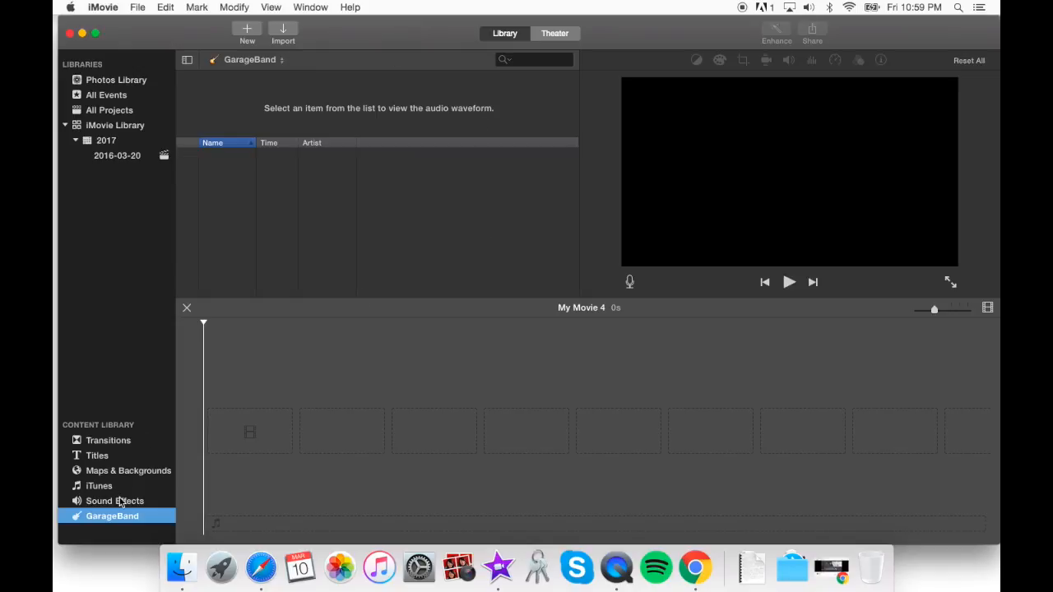
{"action": "left_click", "coordinate": [99, 443]}
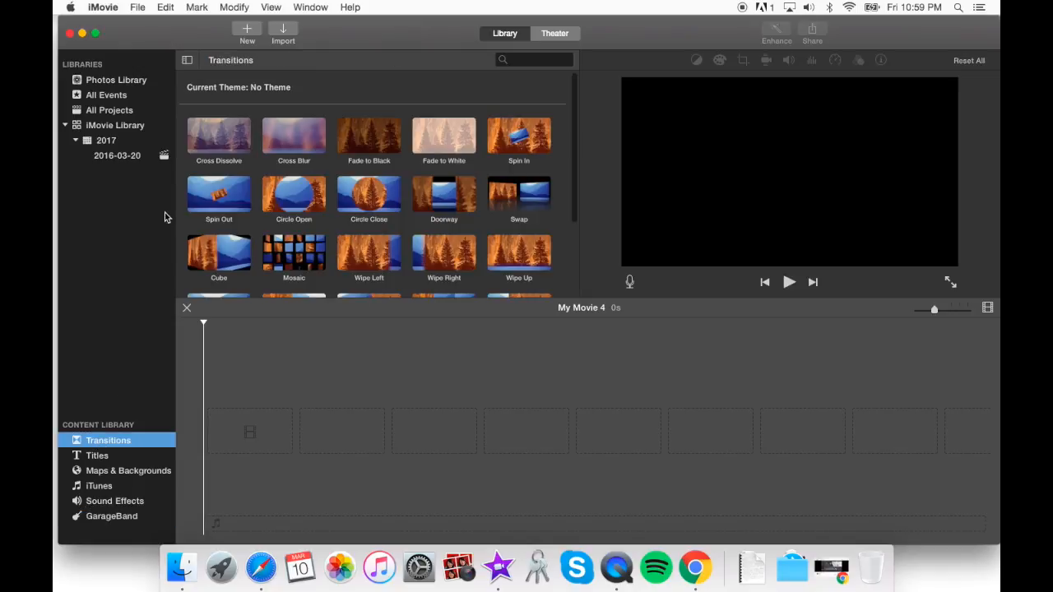
Create a new movie with the Modern theme in the 2016-03-20 event, naming it Polar Bear Video.
{"action": "left_click", "coordinate": [248, 31]}
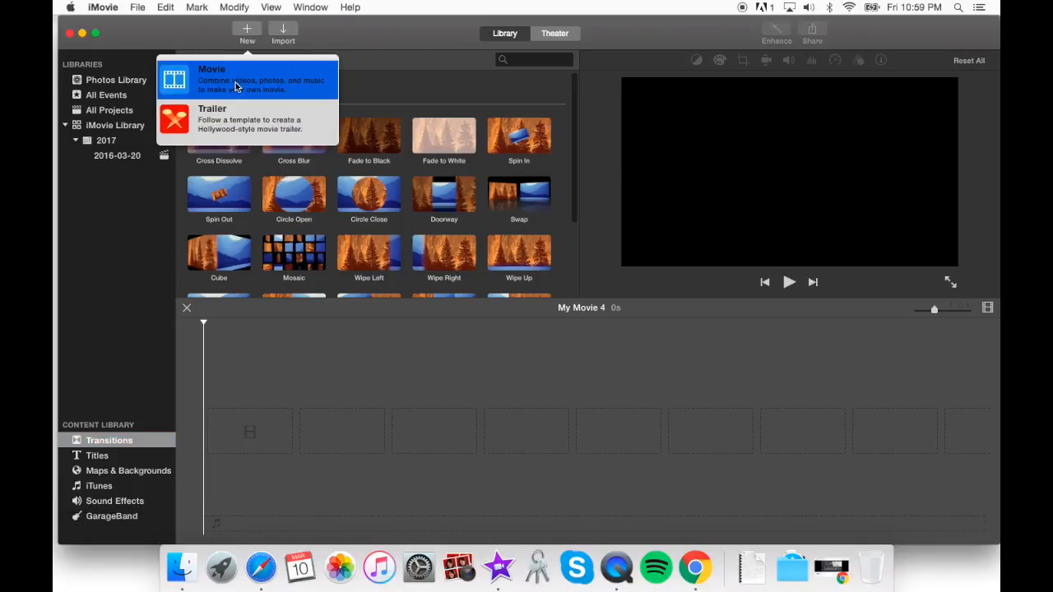
{"action": "left_click", "coordinate": [235, 86]}
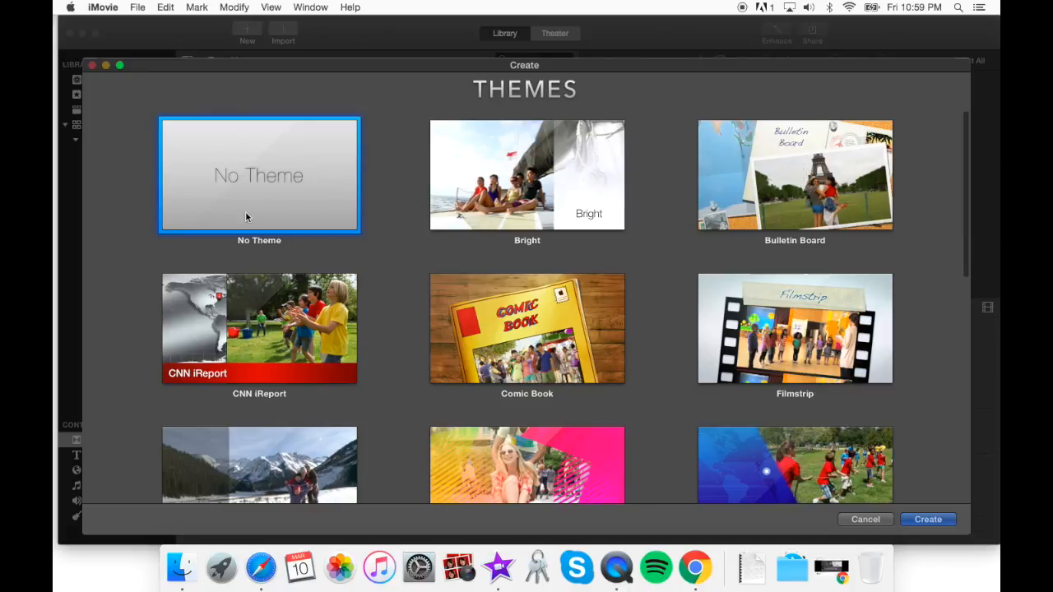
{"action": "scroll", "coordinate": [246, 211], "scroll_direction": "down", "scroll_amount": 5}
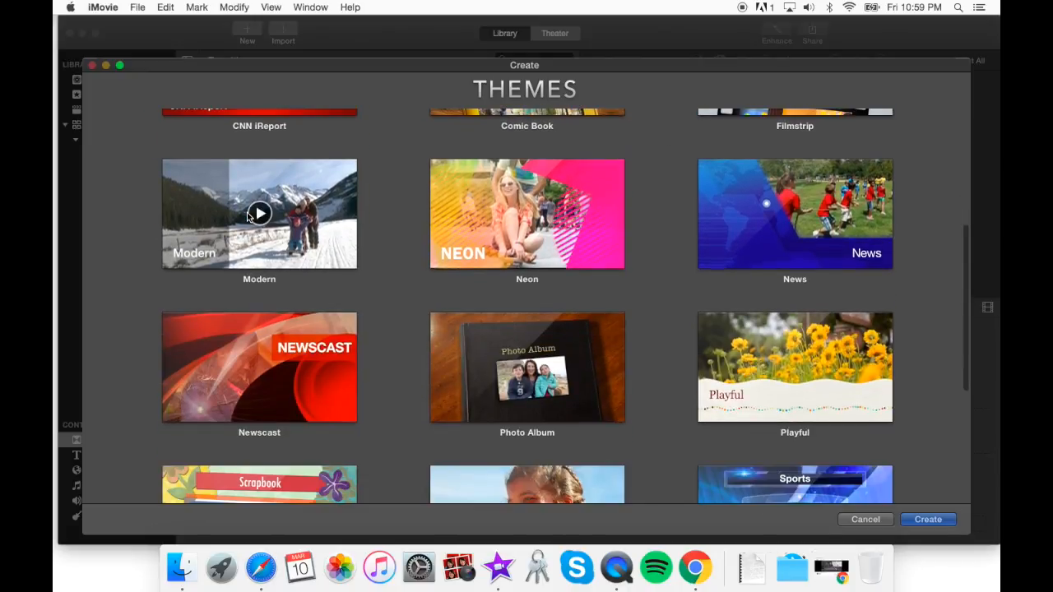
{"action": "left_click", "coordinate": [251, 214]}
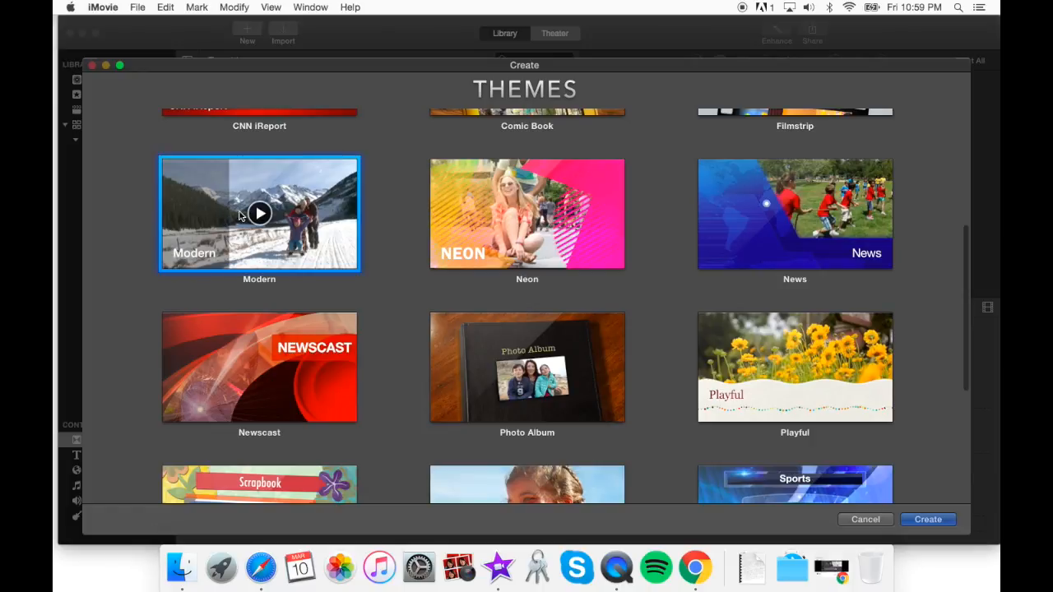
{"action": "left_click", "coordinate": [260, 213]}
{"action": "left_click", "coordinate": [929, 520]}
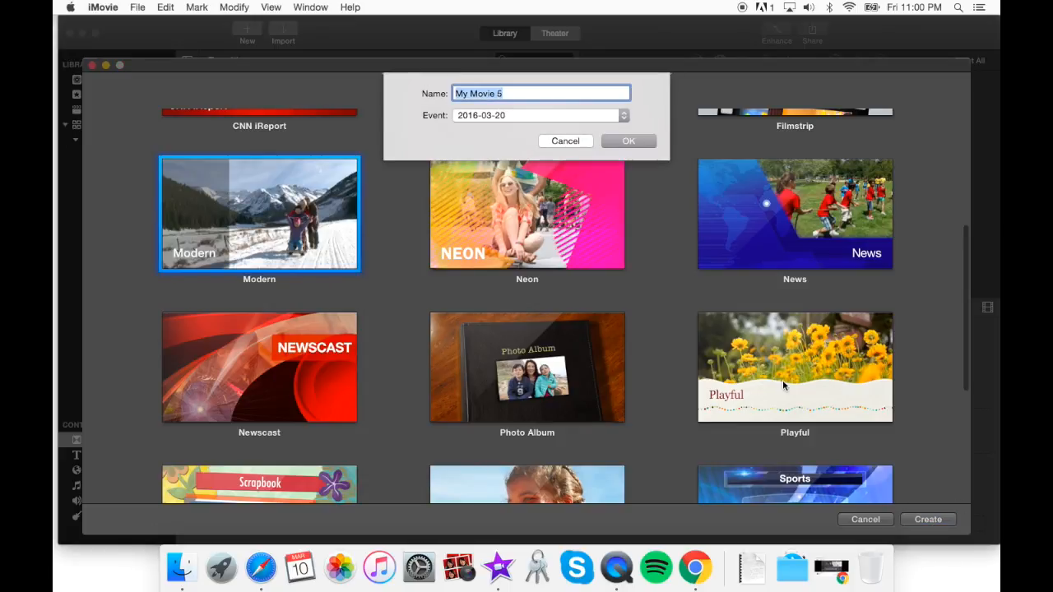
{"action": "type", "text": "Polar Bear Video"}
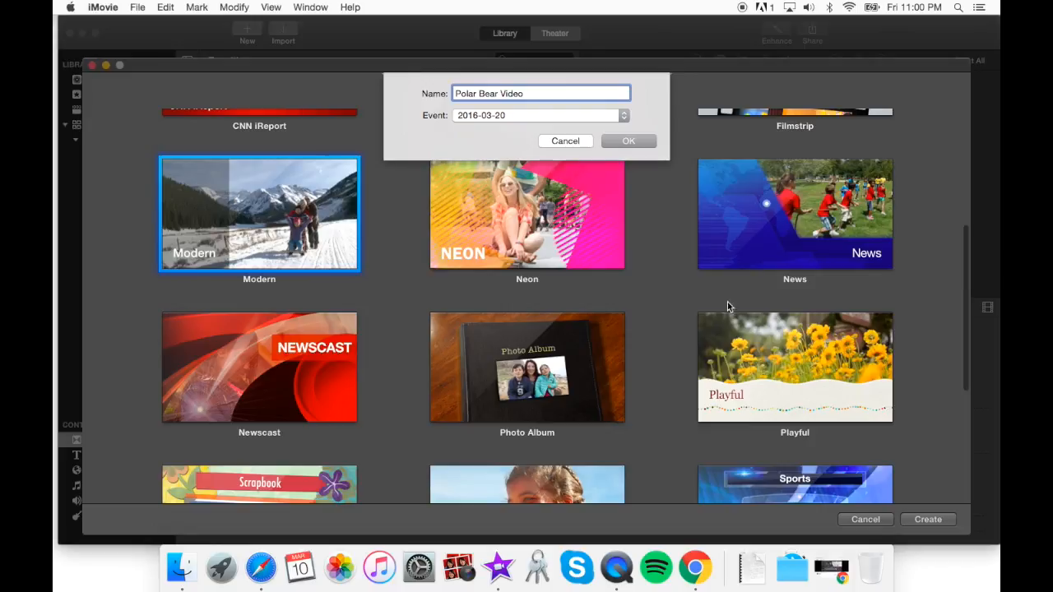
{"action": "left_click", "coordinate": [645, 139]}
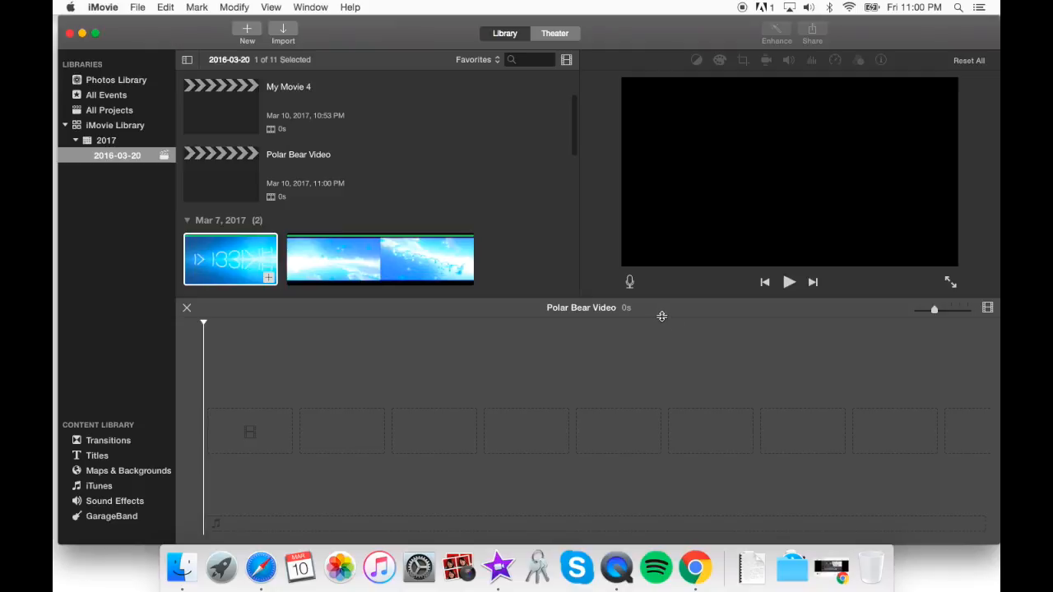
Check which Desktop files are available for import, and leave the import window without importing anything.
{"action": "left_click", "coordinate": [287, 38]}
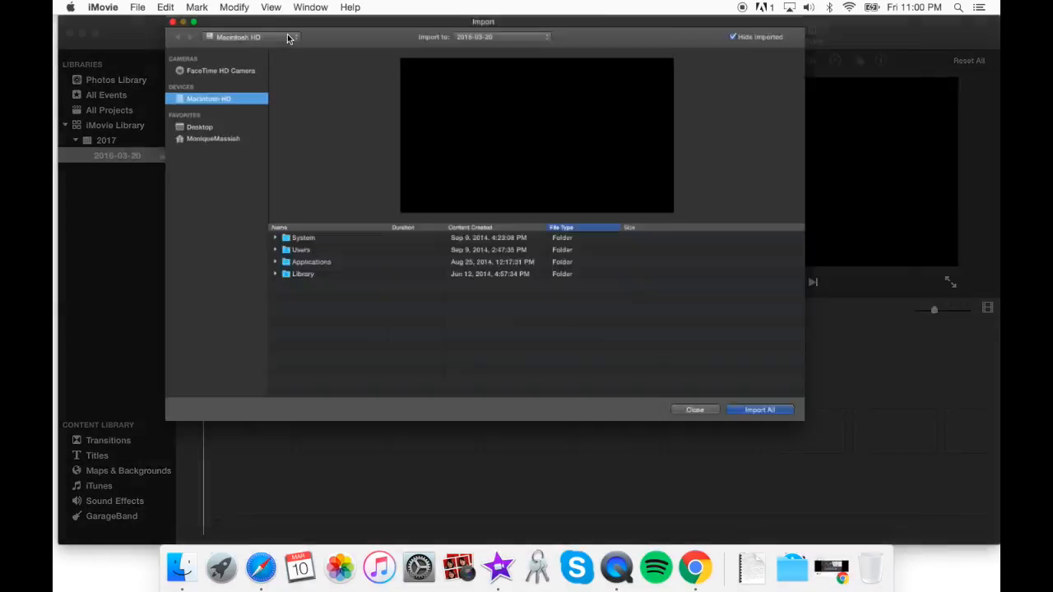
{"action": "left_click", "coordinate": [171, 163]}
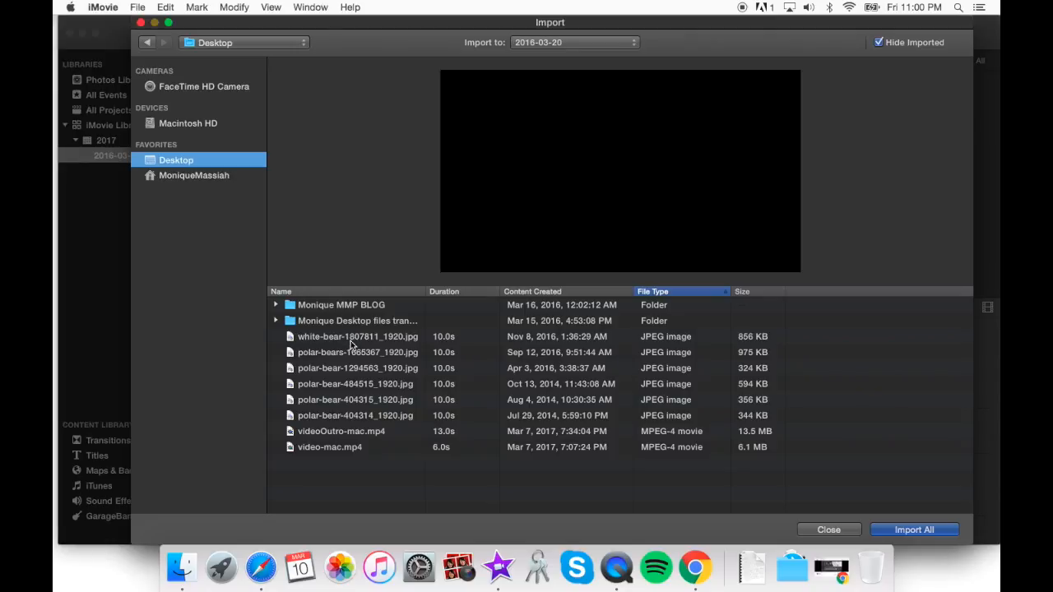
{"action": "left_click", "coordinate": [824, 531]}
Add the polar bear cub photo polar-bear-1294563_1920 from the event to the start of the timeline.
{"action": "scroll", "coordinate": [378, 215], "scroll_direction": "down", "scroll_amount": 10}
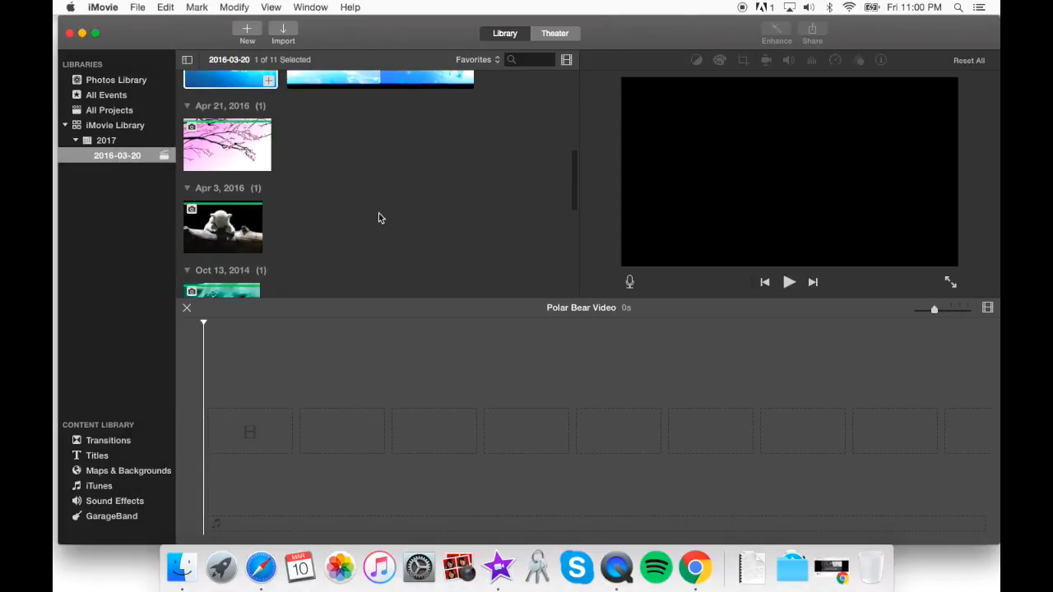
{"action": "scroll", "coordinate": [219, 280], "scroll_direction": "down", "scroll_amount": 2}
{"action": "scroll", "coordinate": [219, 277], "scroll_direction": "down", "scroll_amount": 1}
{"action": "scroll", "coordinate": [222, 247], "scroll_direction": "up", "scroll_amount": 5}
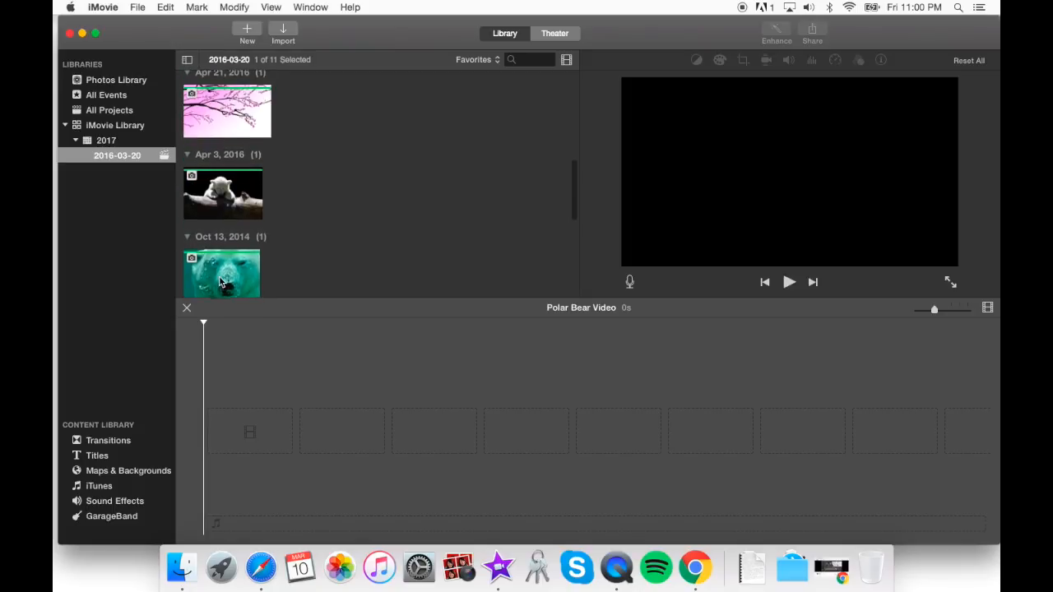
{"action": "left_click", "coordinate": [235, 195]}
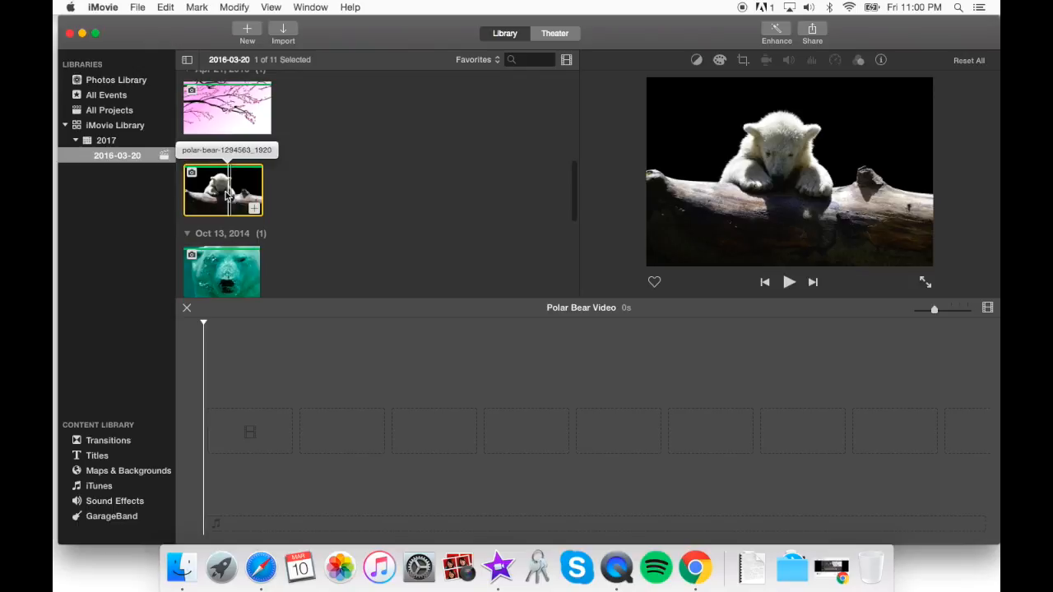
{"action": "left_click_drag", "start_coordinate": [245, 198], "coordinate": [230, 410]}
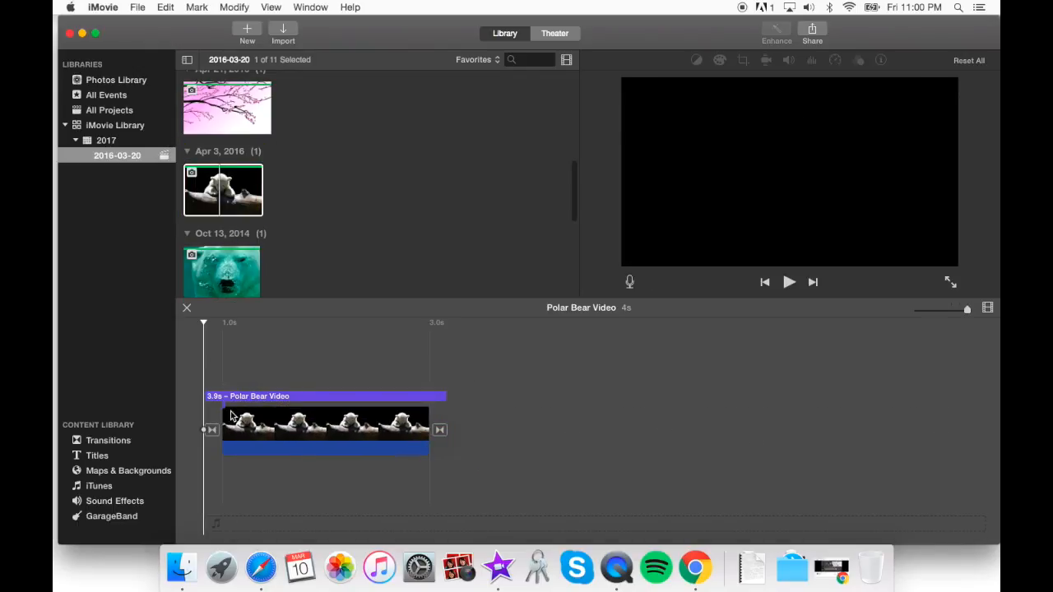
Append the photos polar-bear-484515_1920, polar-bear-404315_1920 and the two dated Jul 29, 2014 and Nov 1, 2006 to the end of the timeline.
{"action": "left_click", "coordinate": [239, 257]}
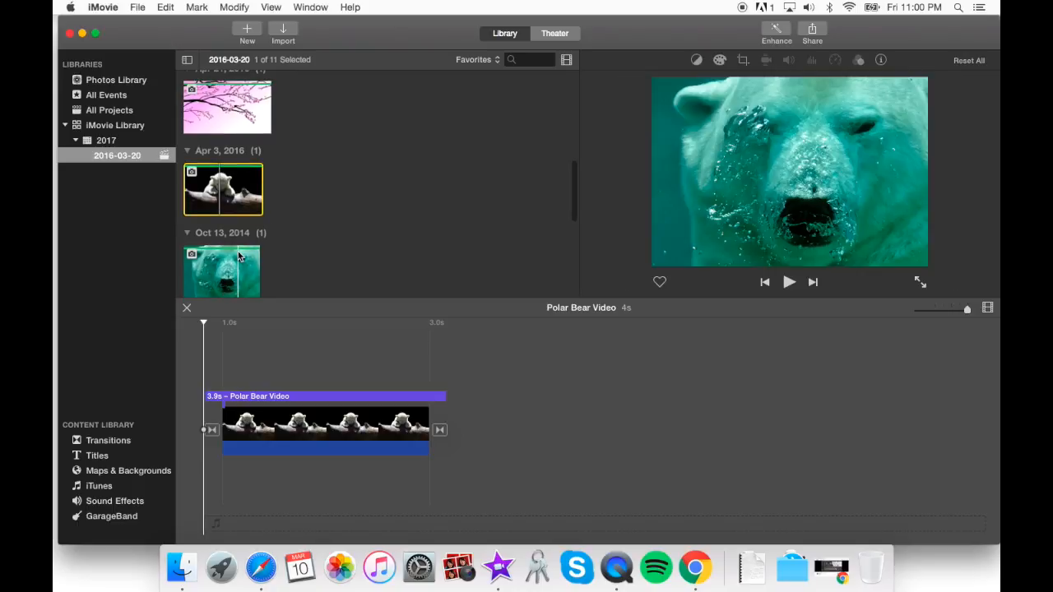
{"action": "scroll", "coordinate": [224, 270], "scroll_direction": "down", "scroll_amount": 2}
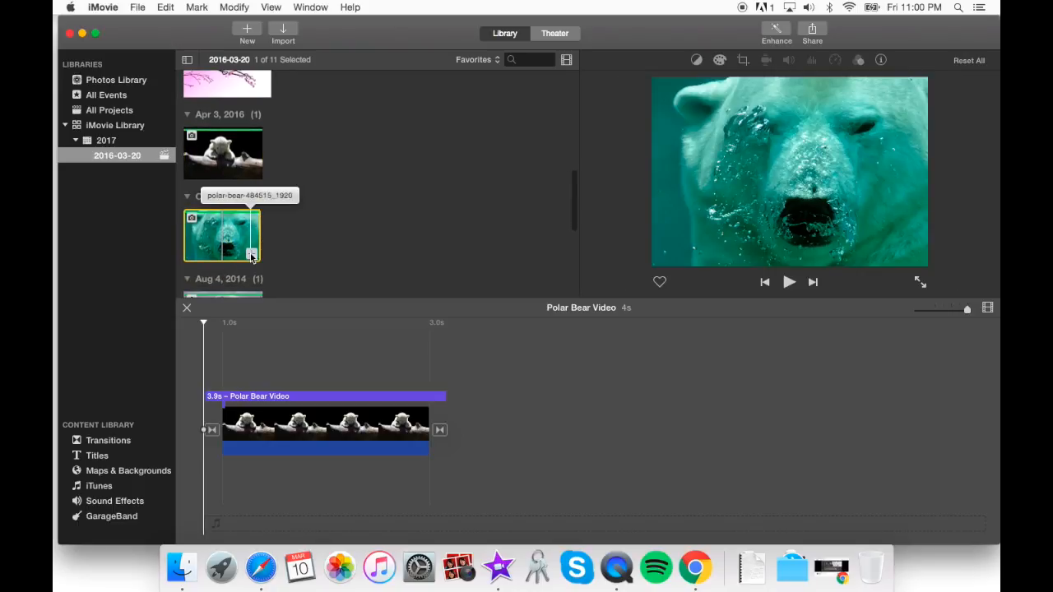
{"action": "left_click", "coordinate": [251, 256]}
{"action": "scroll", "coordinate": [252, 258], "scroll_direction": "down", "scroll_amount": 5}
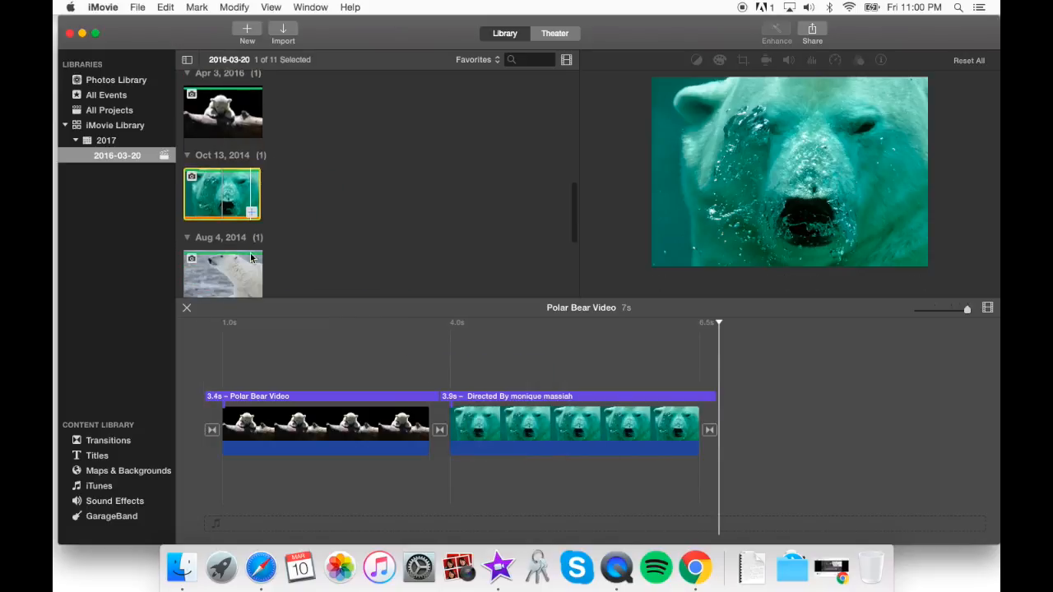
{"action": "left_click", "coordinate": [244, 230]}
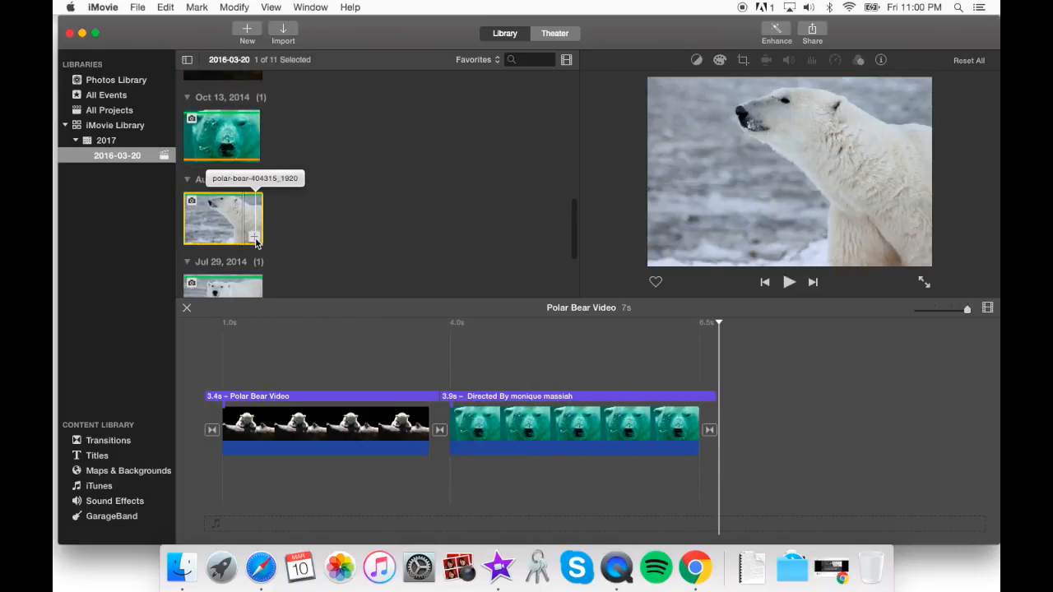
{"action": "left_click", "coordinate": [254, 238]}
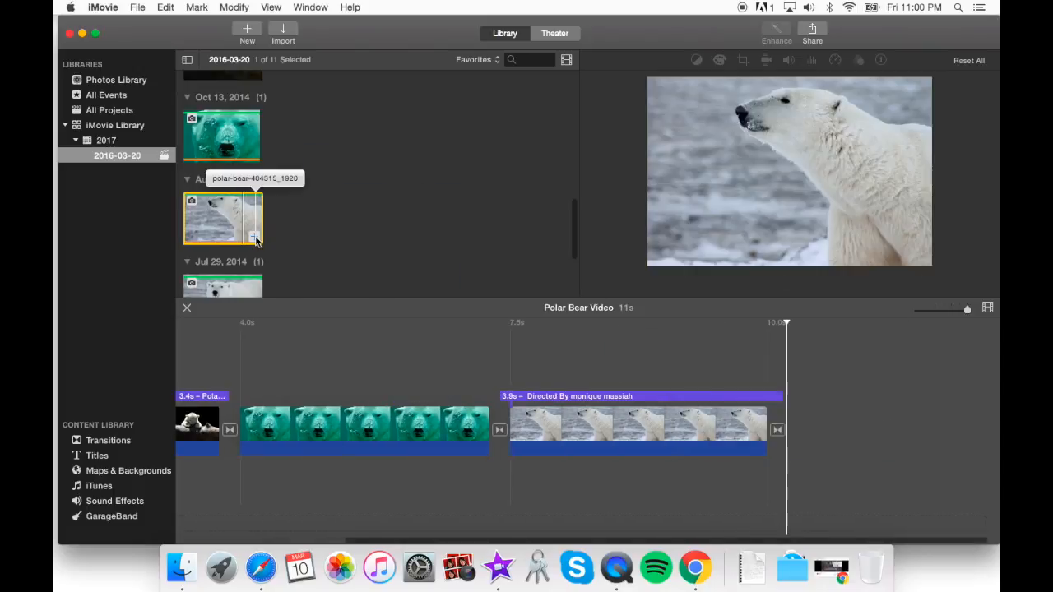
{"action": "scroll", "coordinate": [255, 240], "scroll_direction": "down", "scroll_amount": 5}
{"action": "left_click_drag", "start_coordinate": [291, 263], "coordinate": [772, 411]}
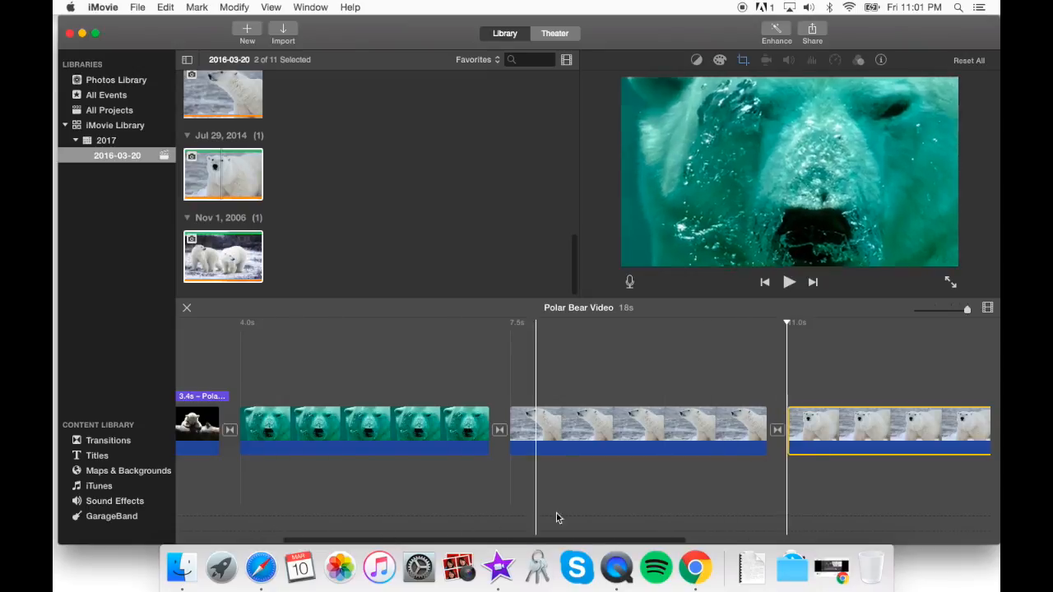
Fit all five photos in the timeline view and play the movie from its beginning to review it.
{"action": "left_click_drag", "start_coordinate": [969, 311], "coordinate": [938, 317]}
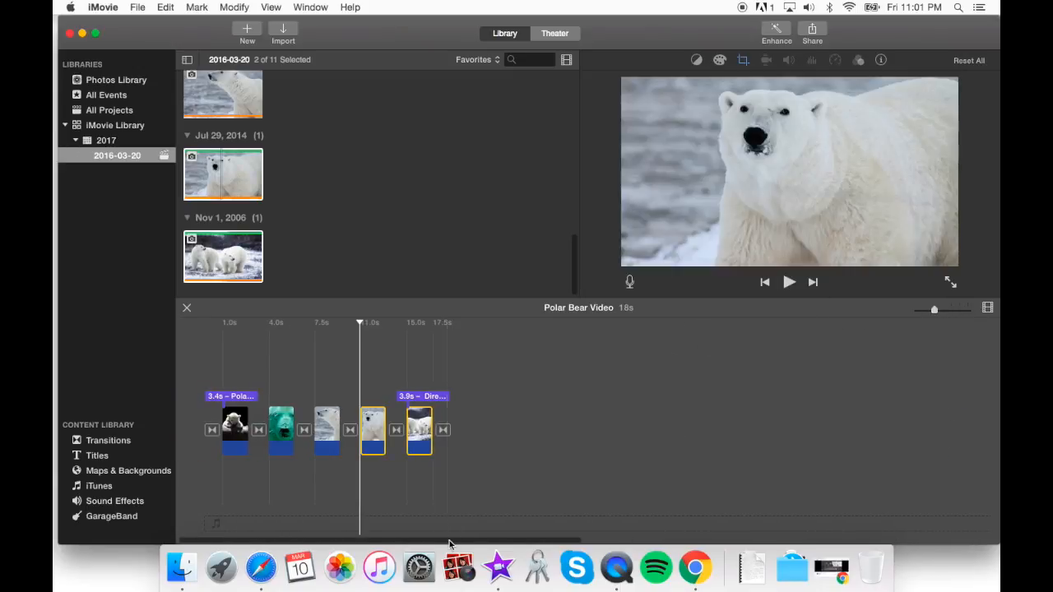
{"action": "left_click", "coordinate": [189, 396]}
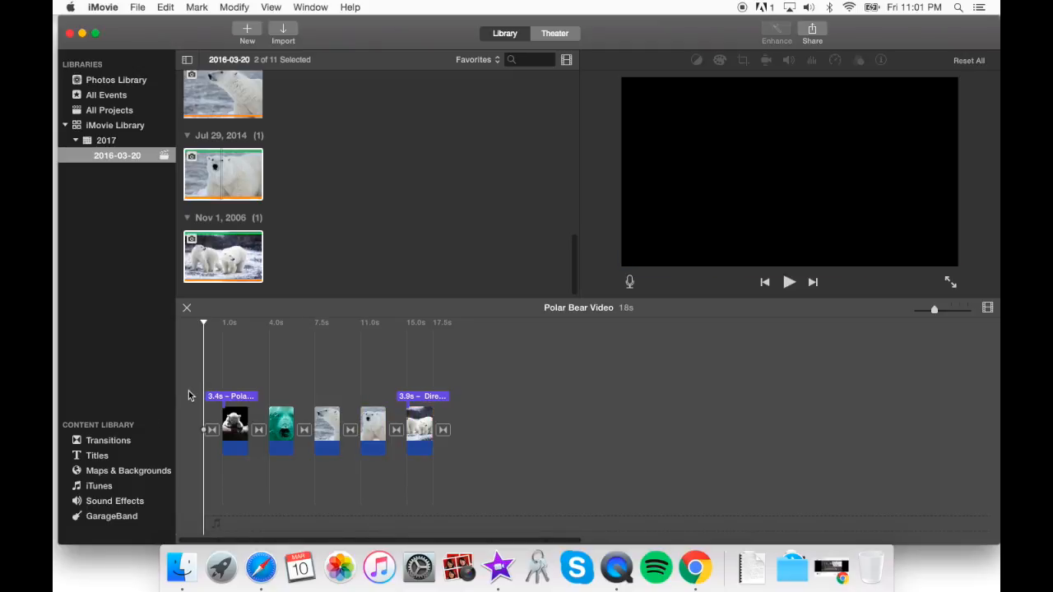
{"action": "key", "text": "space"}
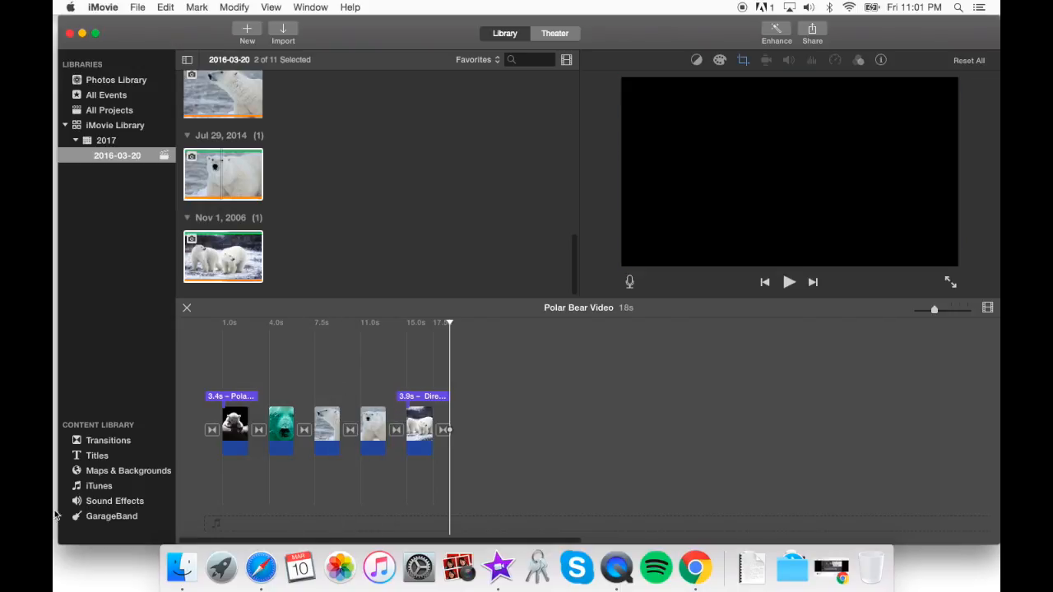
Place the Cross Dissolve transition from the transitions library on the opening transition before the first photo.
{"action": "left_click", "coordinate": [119, 443]}
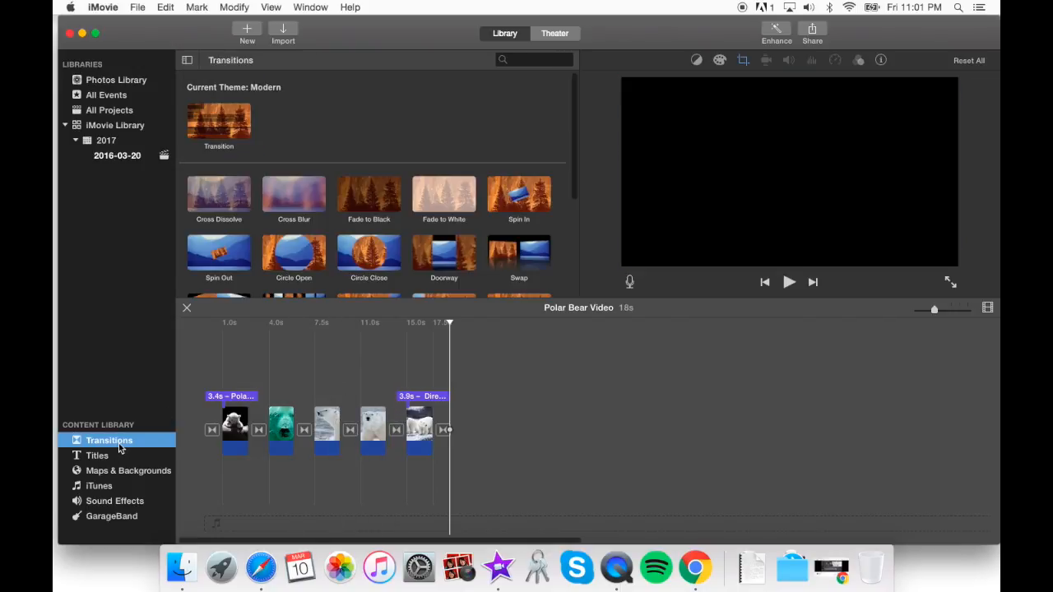
{"action": "left_click", "coordinate": [212, 133]}
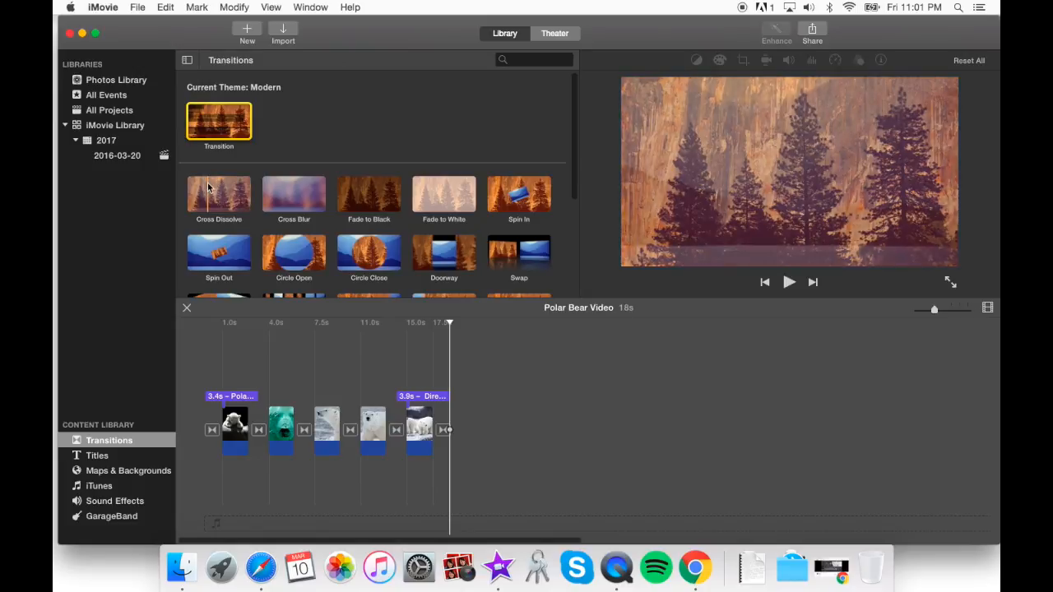
{"action": "left_click_drag", "start_coordinate": [210, 190], "coordinate": [208, 437]}
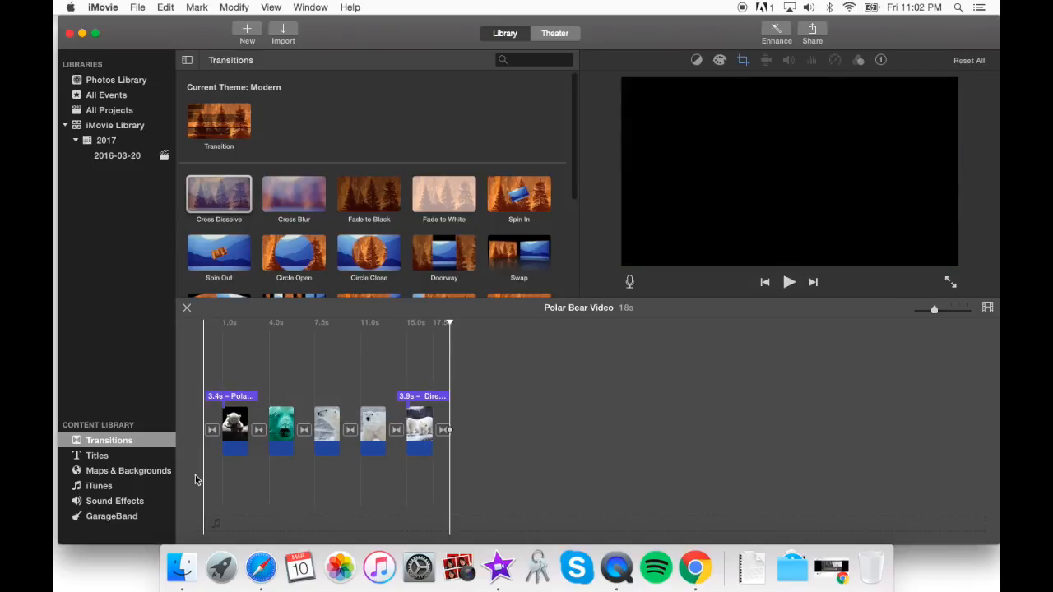
Browse the sound effects from the start of the list and preview Acoustic Sunrise.
{"action": "left_click", "coordinate": [98, 503]}
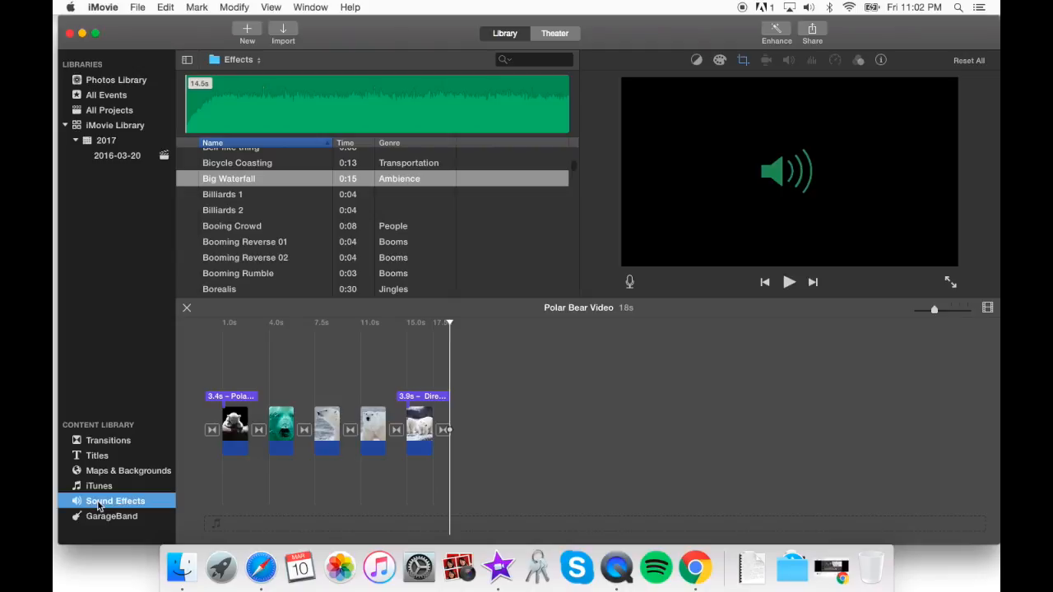
{"action": "scroll", "coordinate": [211, 209], "scroll_direction": "down", "scroll_amount": 1}
{"action": "scroll", "coordinate": [207, 212], "scroll_direction": "up", "scroll_amount": 2}
{"action": "scroll", "coordinate": [207, 212], "scroll_direction": "up", "scroll_amount": 8}
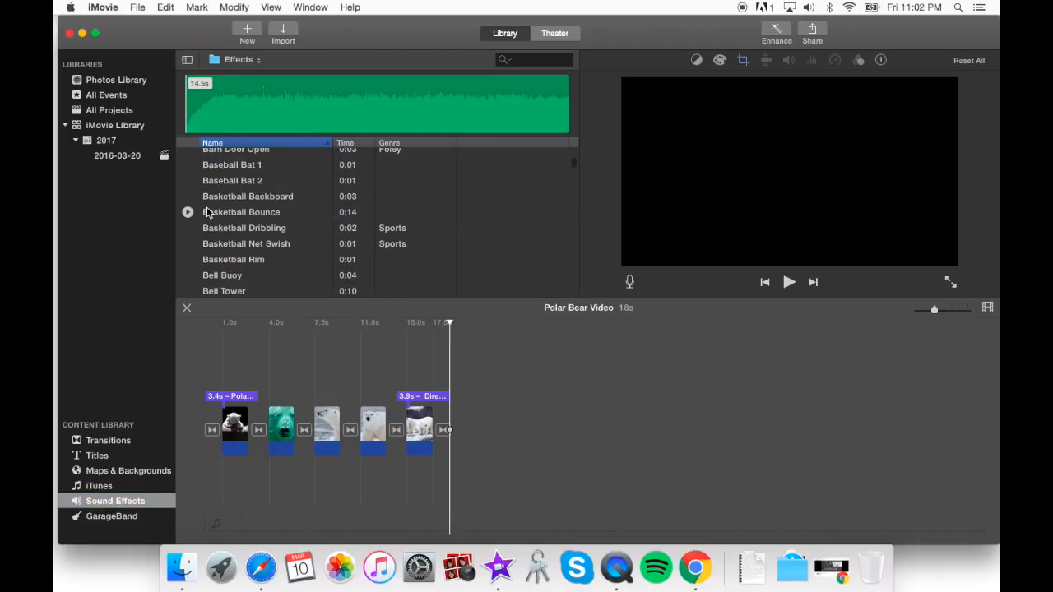
{"action": "scroll", "coordinate": [208, 212], "scroll_direction": "up", "scroll_amount": 5}
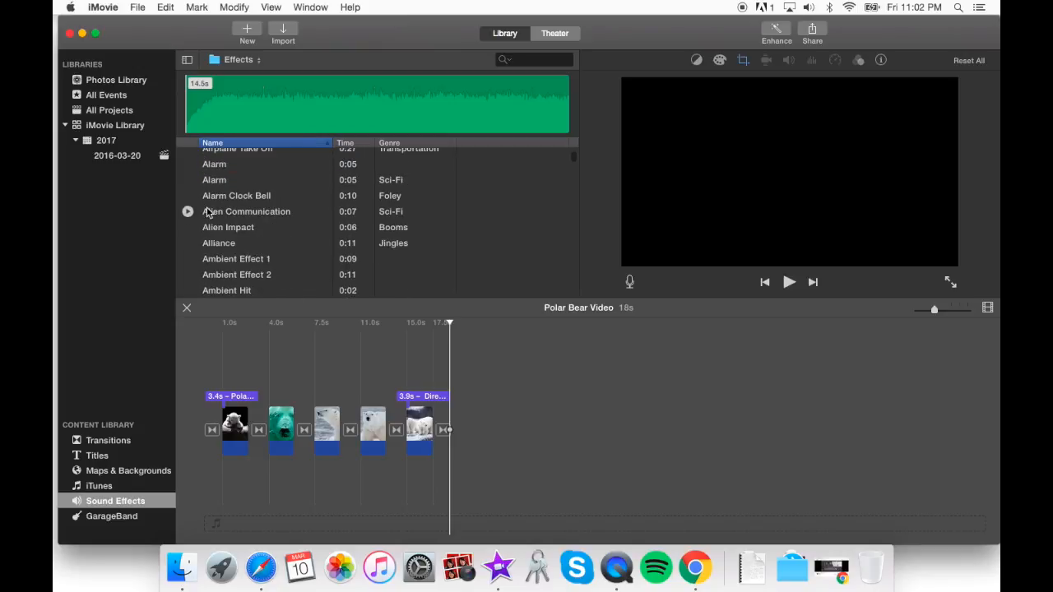
{"action": "scroll", "coordinate": [207, 212], "scroll_direction": "up", "scroll_amount": 3}
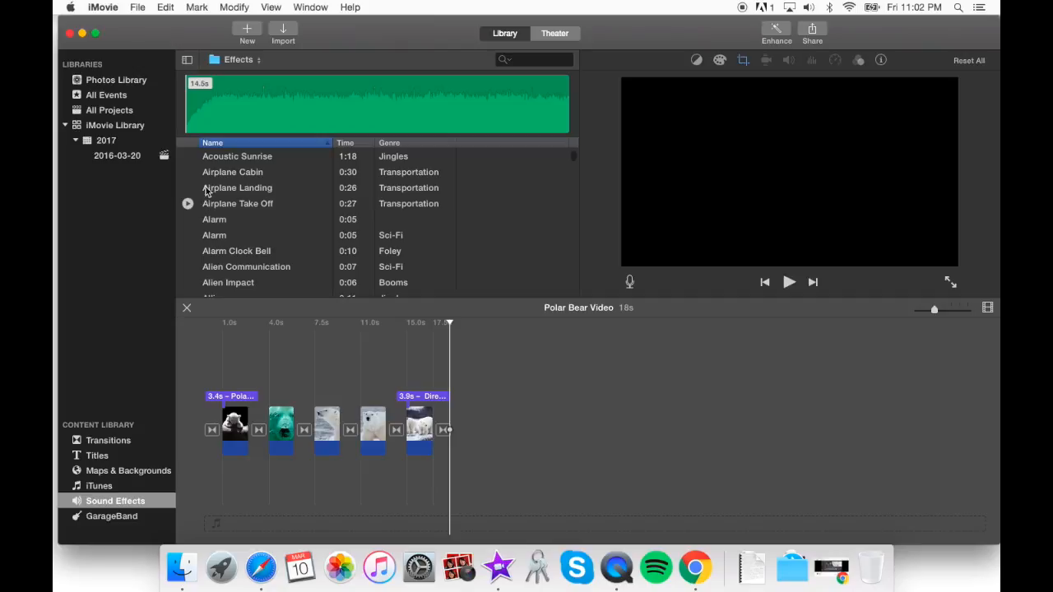
{"action": "left_click", "coordinate": [188, 156]}
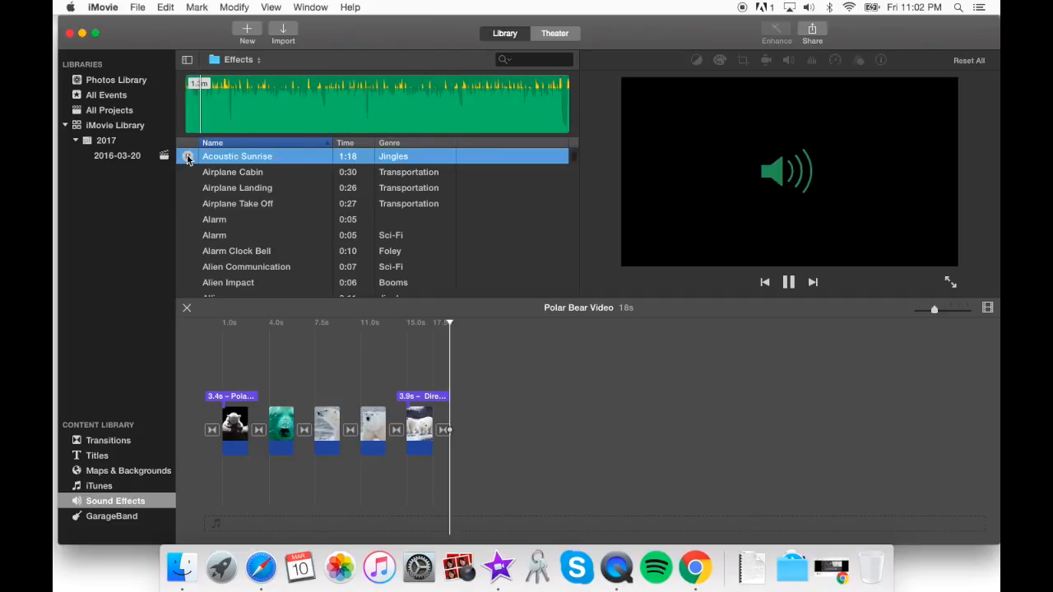
{"action": "left_click", "coordinate": [187, 157]}
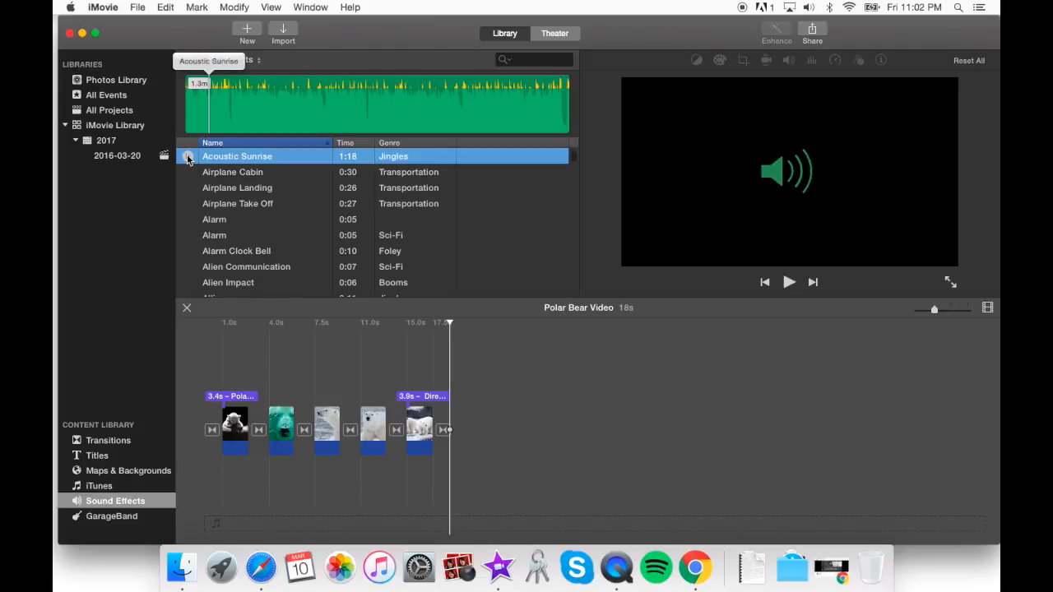
Preview the sound effects Bright and Celestial Body Long as possible background music.
{"action": "scroll", "coordinate": [199, 238], "scroll_direction": "down", "scroll_amount": 10}
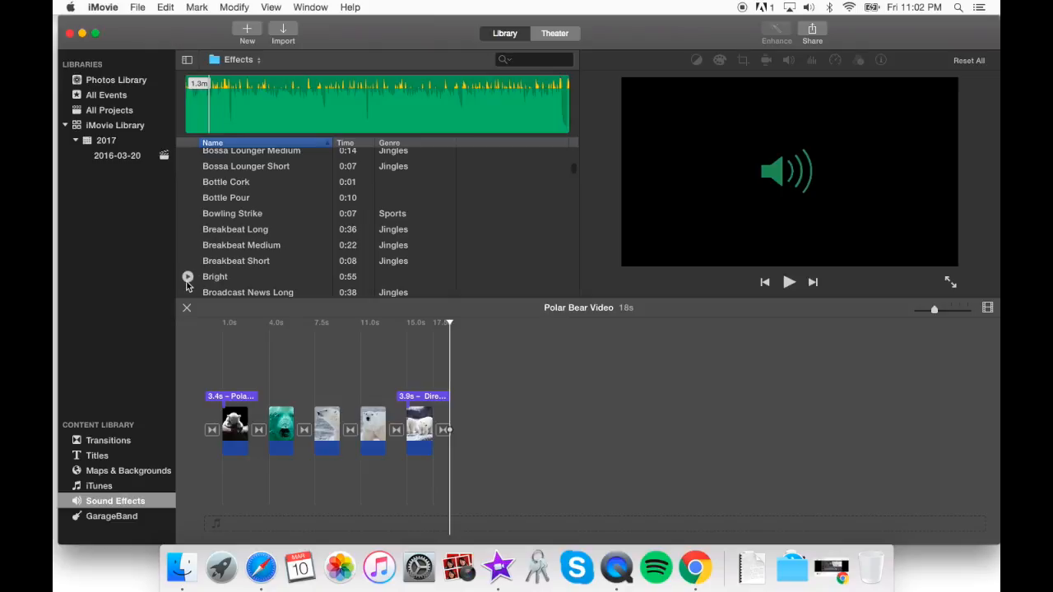
{"action": "left_click", "coordinate": [188, 277]}
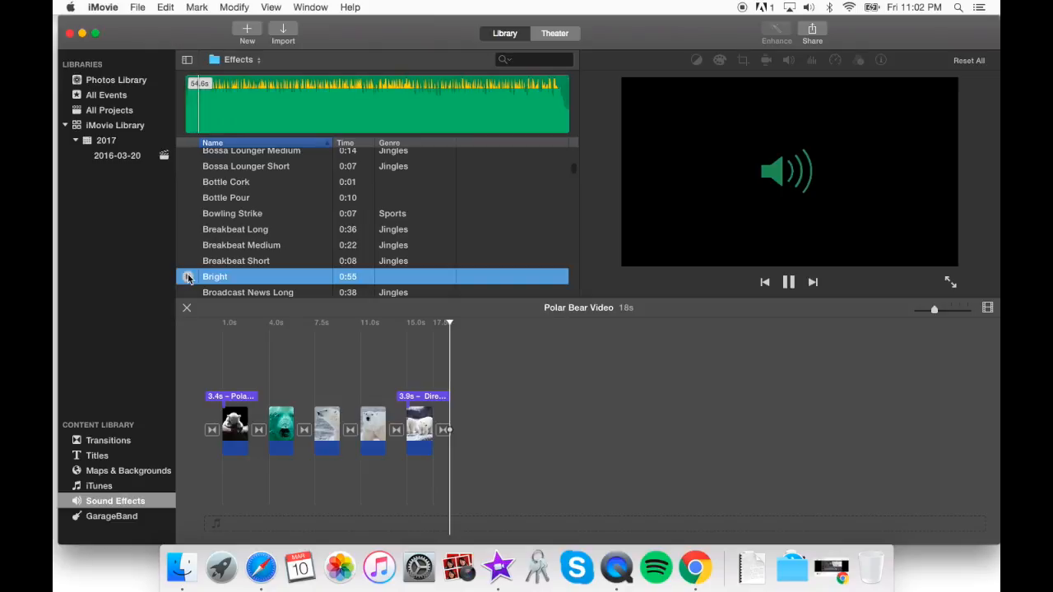
{"action": "left_click", "coordinate": [188, 277]}
{"action": "scroll", "coordinate": [301, 226], "scroll_direction": "down", "scroll_amount": 4}
{"action": "scroll", "coordinate": [301, 225], "scroll_direction": "down", "scroll_amount": 15}
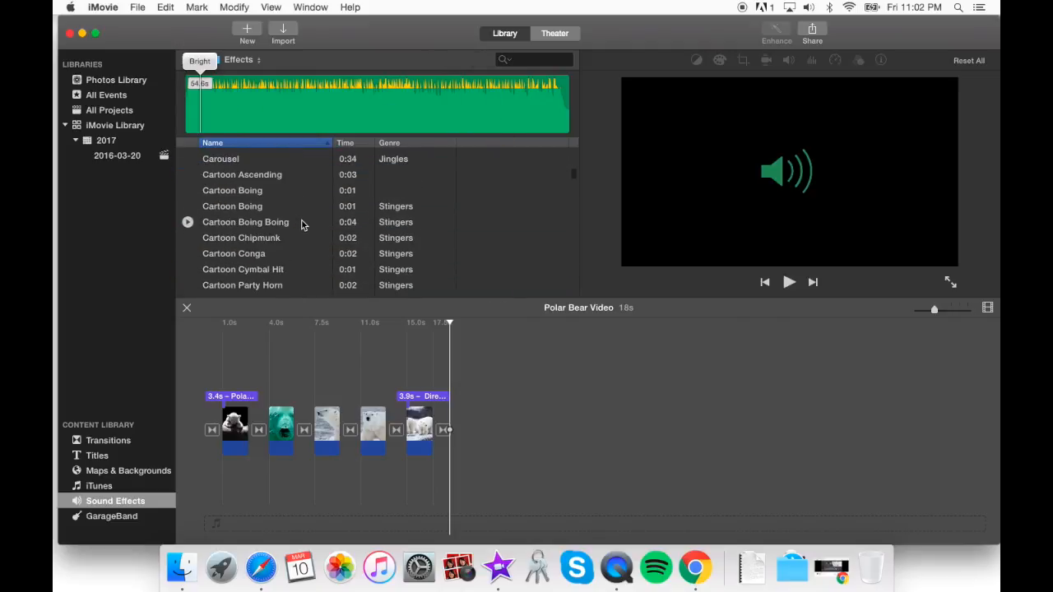
{"action": "scroll", "coordinate": [301, 225], "scroll_direction": "down", "scroll_amount": 2}
{"action": "scroll", "coordinate": [301, 225], "scroll_direction": "down", "scroll_amount": 1}
{"action": "left_click", "coordinate": [187, 234]}
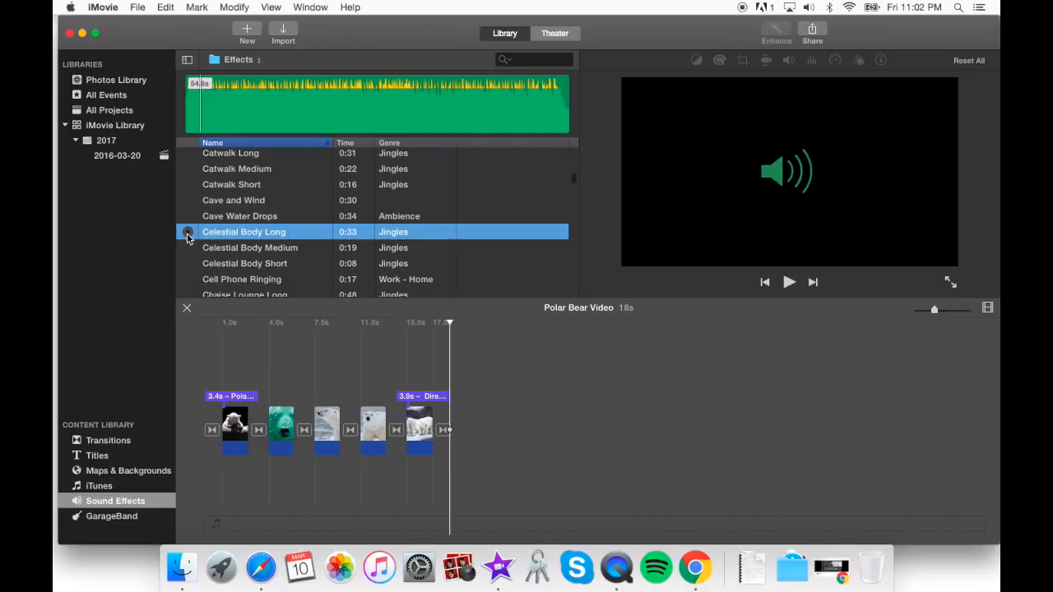
{"action": "left_click", "coordinate": [188, 236]}
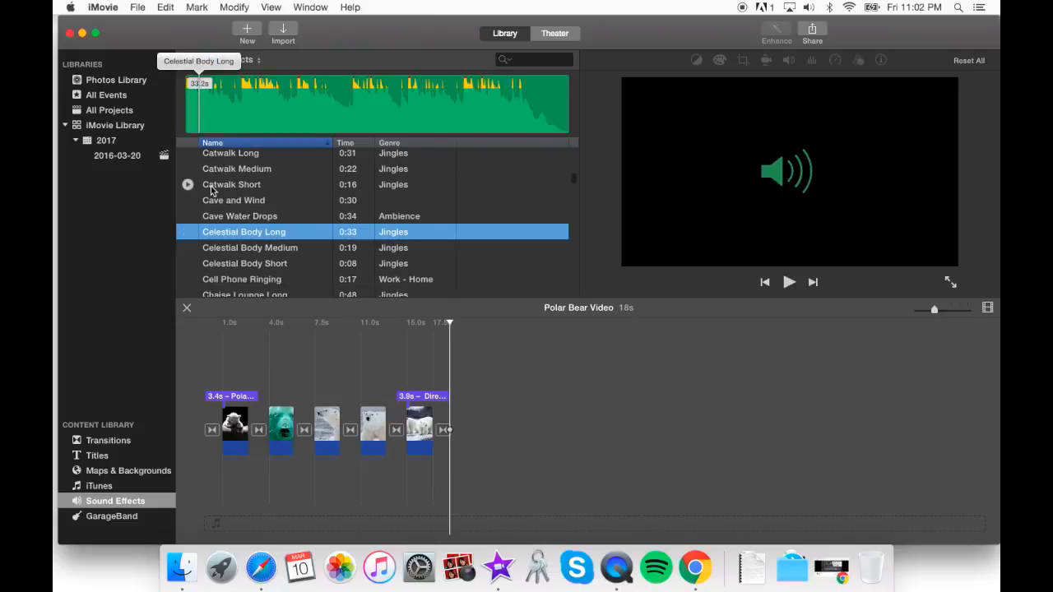
Preview the Chaise Lounge Long jingle and add it beneath the photos, starting at the beginning of the movie.
{"action": "scroll", "coordinate": [211, 210], "scroll_direction": "down", "scroll_amount": 2}
{"action": "scroll", "coordinate": [210, 215], "scroll_direction": "down", "scroll_amount": 4}
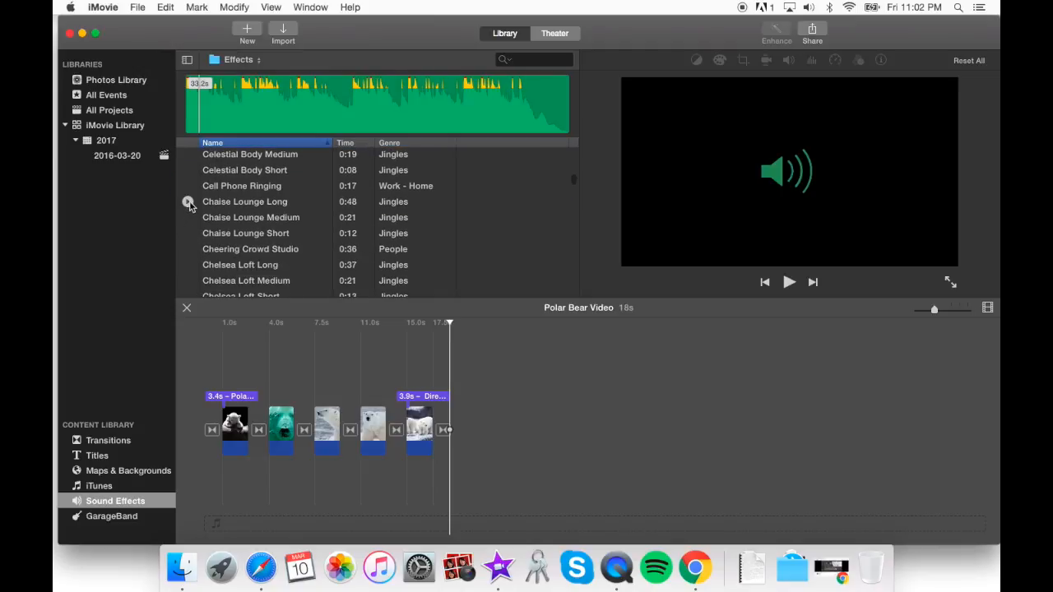
{"action": "key", "text": "XF86AudioLowerVolume"}
{"action": "left_click", "coordinate": [187, 203]}
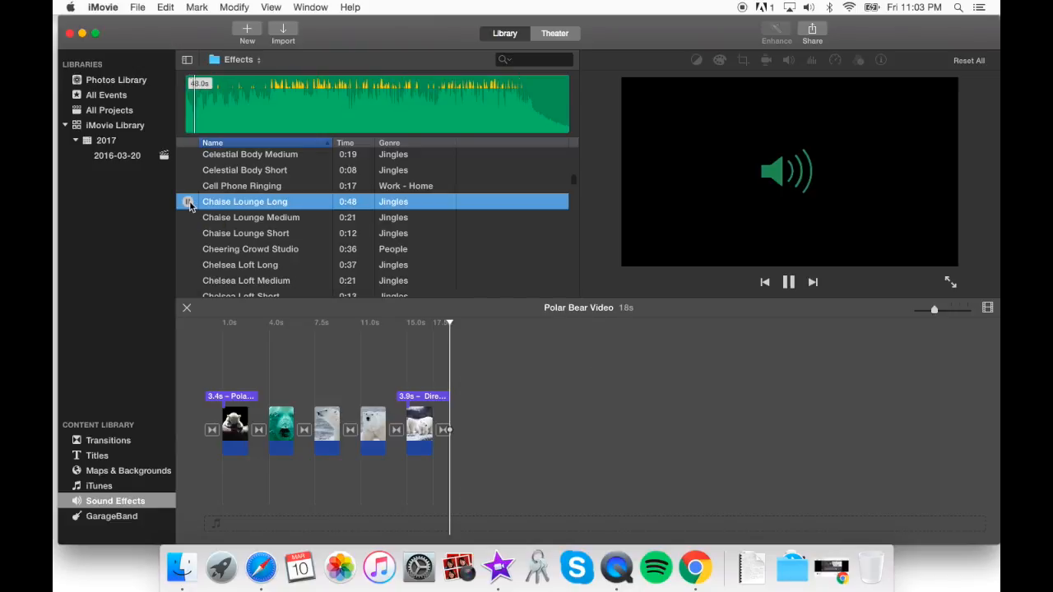
{"action": "left_click", "coordinate": [188, 203]}
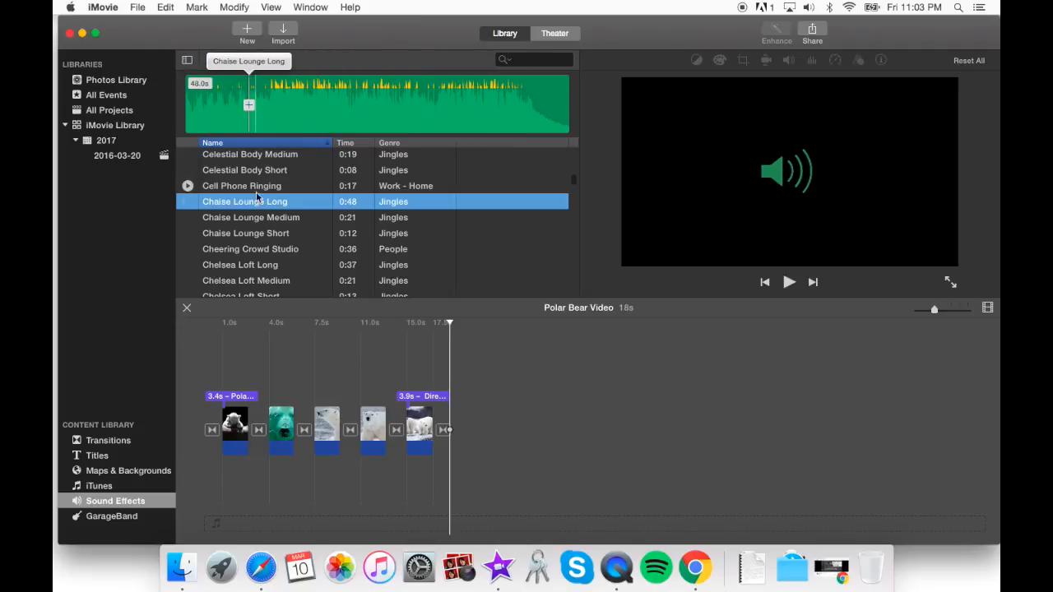
{"action": "left_click_drag", "start_coordinate": [253, 207], "coordinate": [201, 476]}
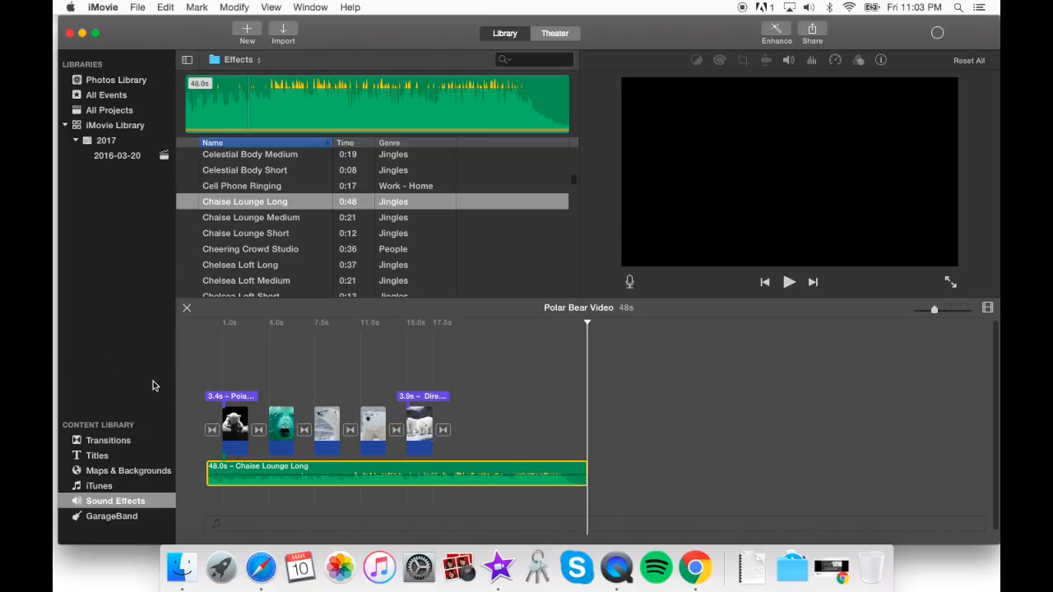
Play the movie with its music, and lower the Chaise Lounge Long clip's volume to slightly below 35%.
{"action": "key", "text": "space"}
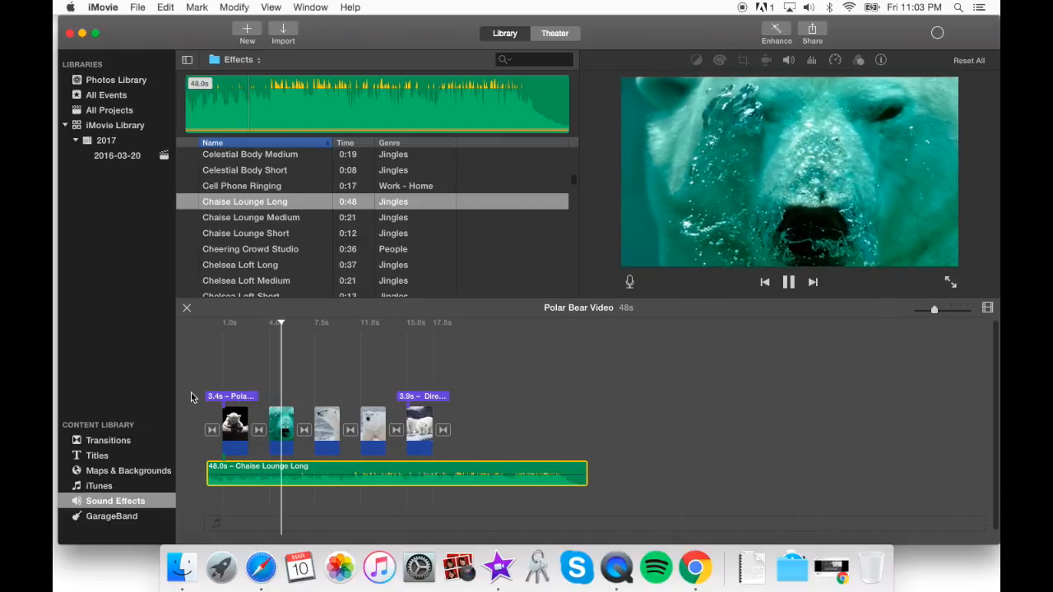
{"action": "key", "text": "space"}
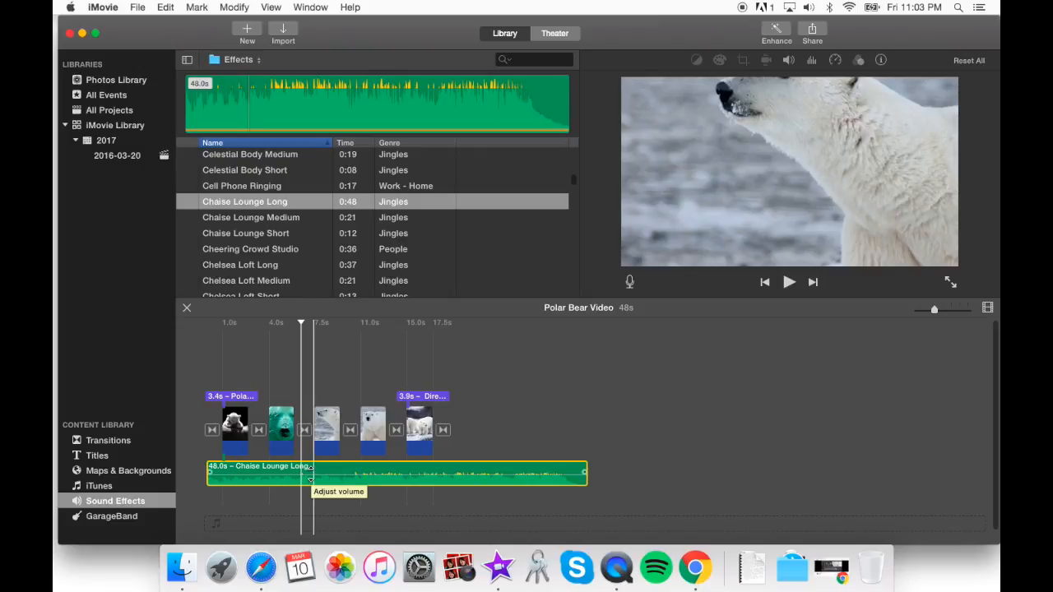
{"action": "left_click_drag", "start_coordinate": [311, 477], "coordinate": [313, 477]}
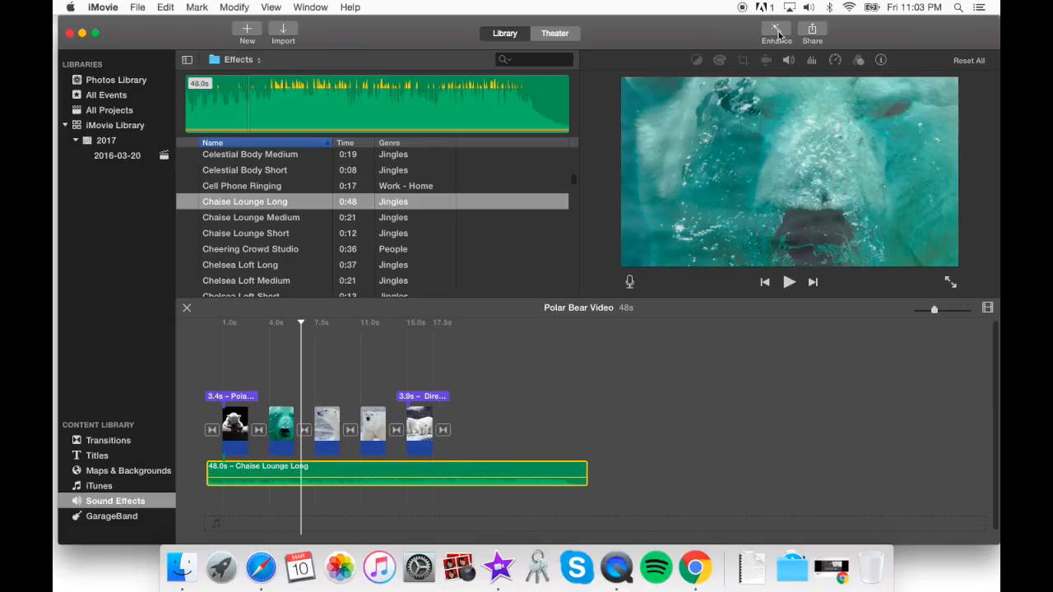
{"action": "left_click", "coordinate": [789, 63]}
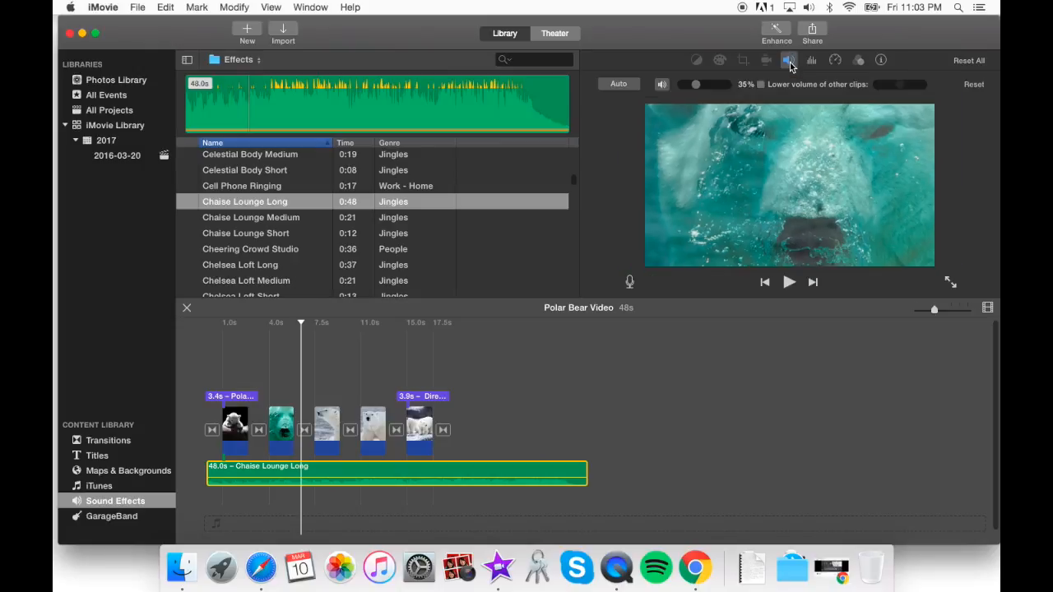
{"action": "left_click_drag", "start_coordinate": [696, 85], "coordinate": [692, 87]}
{"action": "left_click", "coordinate": [184, 386]}
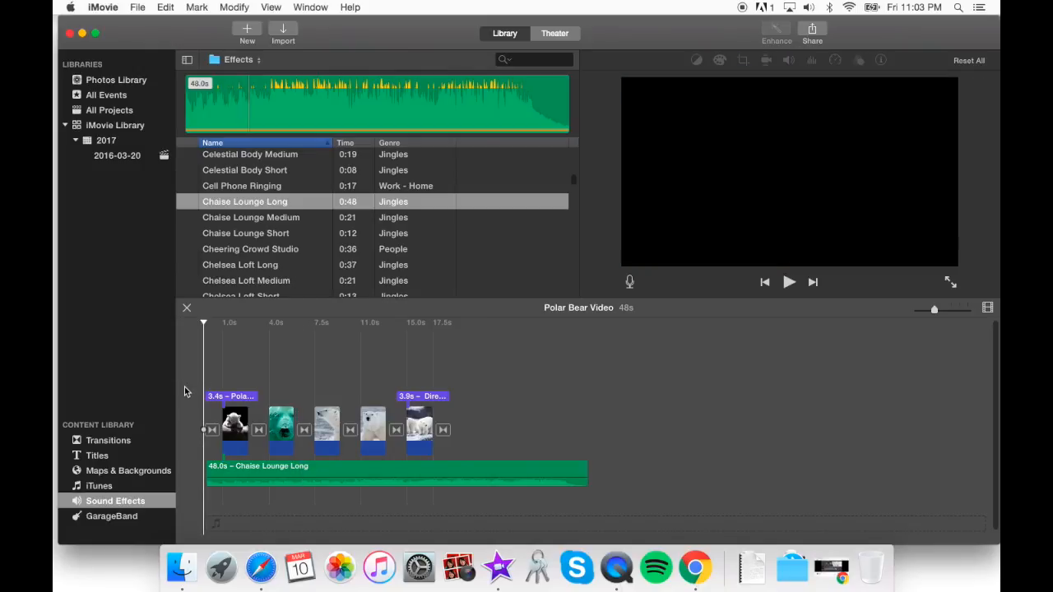
Shorten the end of the Chaise Lounge Long music clip to 39.5 s.
{"action": "left_click_drag", "start_coordinate": [586, 474], "coordinate": [547, 474]}
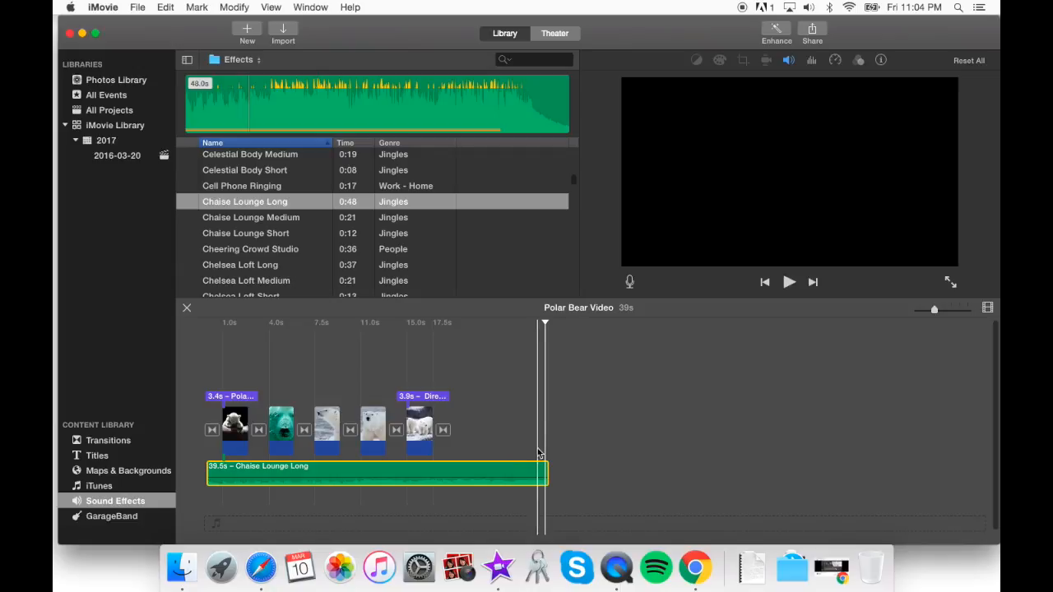
{"action": "right_click", "coordinate": [465, 475]}
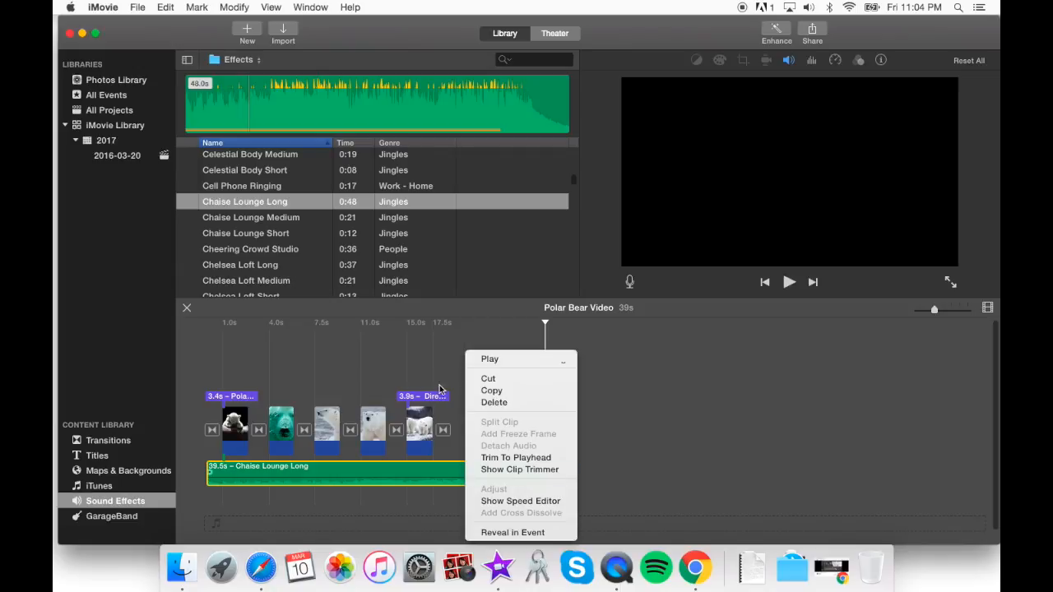
{"action": "left_click", "coordinate": [453, 347]}
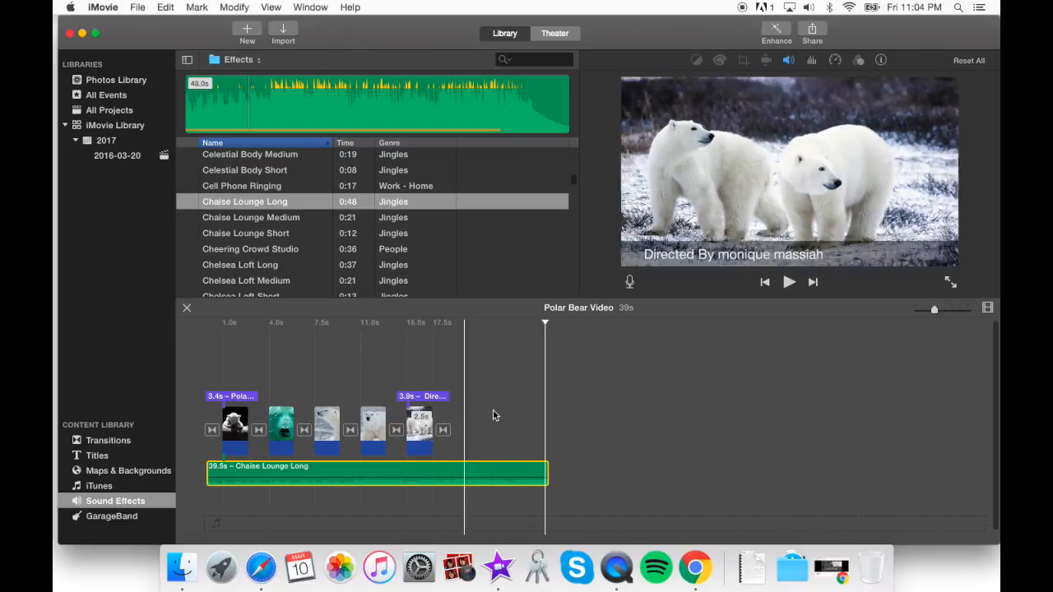
Add a fade-in of about 1.6 s to the start of the Chaise Lounge Long music clip.
{"action": "left_click", "coordinate": [950, 314]}
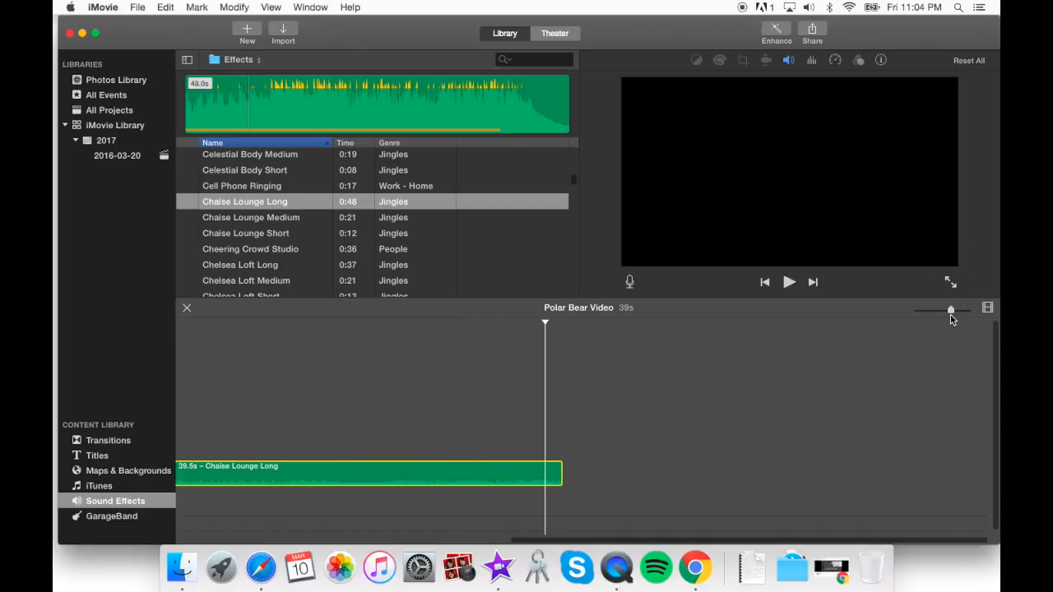
{"action": "left_click_drag", "start_coordinate": [919, 543], "coordinate": [569, 533]}
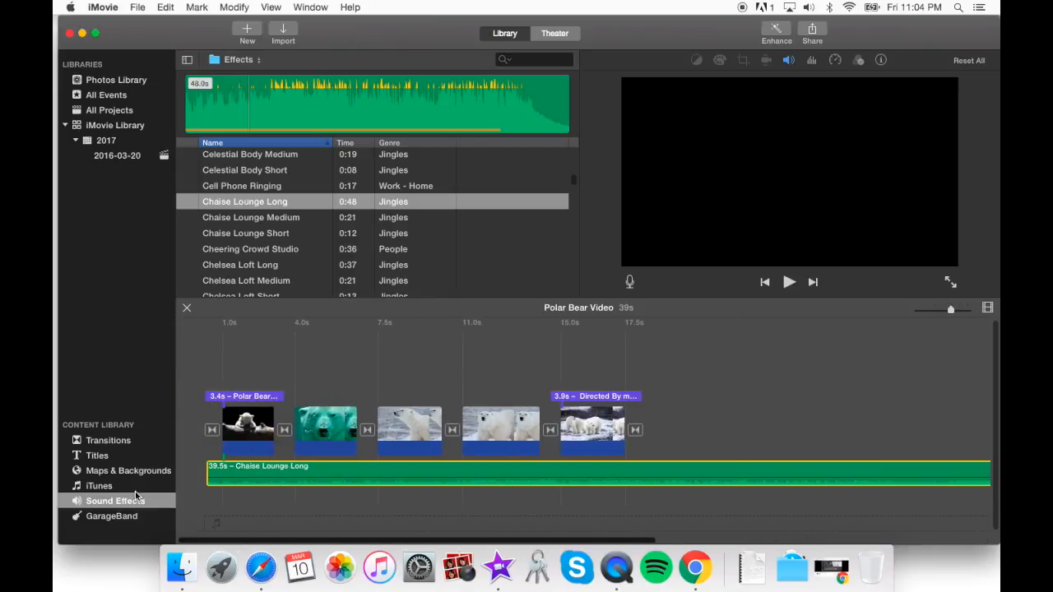
{"action": "left_click", "coordinate": [191, 389]}
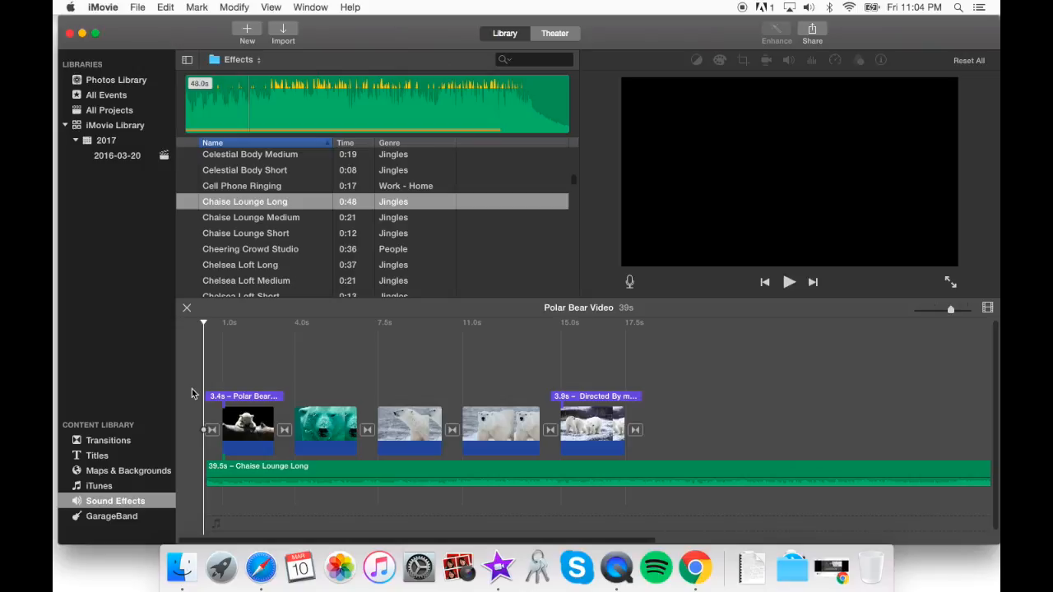
{"action": "left_click", "coordinate": [209, 478]}
{"action": "left_click_drag", "start_coordinate": [207, 477], "coordinate": [236, 470]}
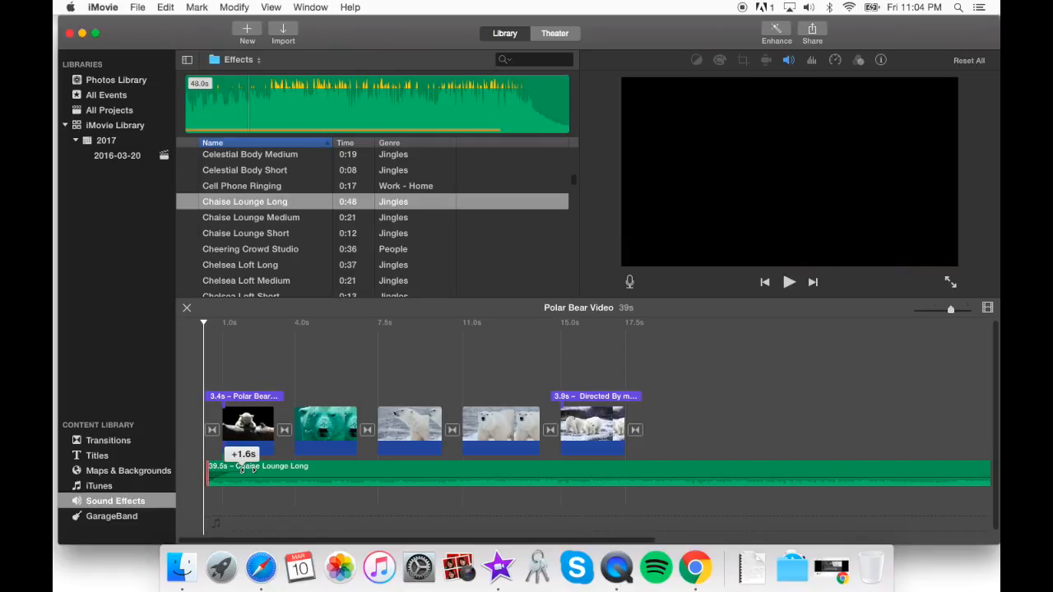
{"action": "left_click_drag", "start_coordinate": [234, 471], "coordinate": [236, 470]}
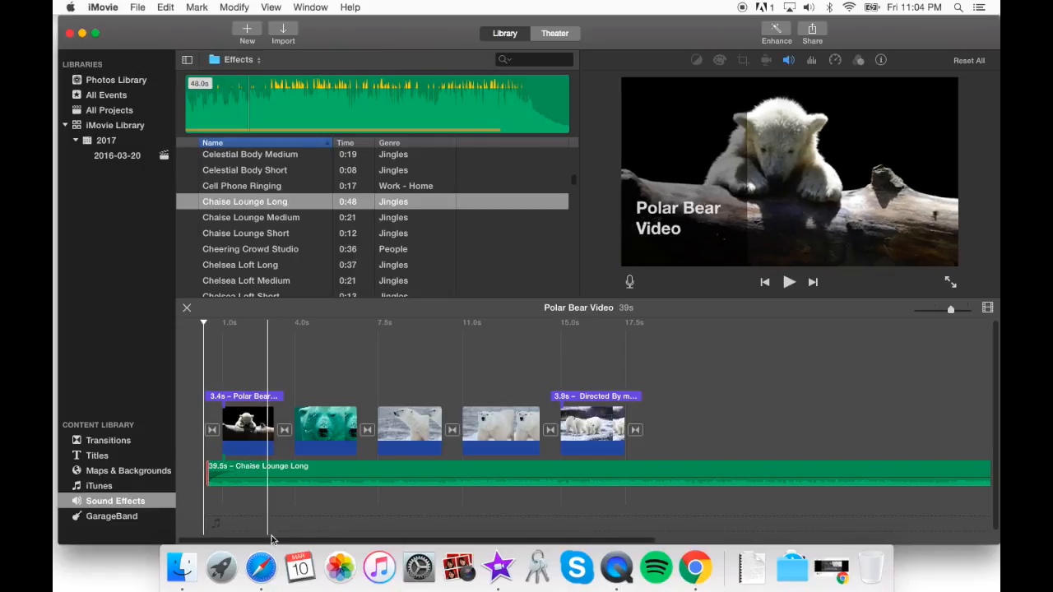
Shorten the end of the Chaise Lounge Long clip to 18.8 s with a fade-out, and play the movie from the beginning.
{"action": "left_click_drag", "start_coordinate": [280, 540], "coordinate": [452, 523]}
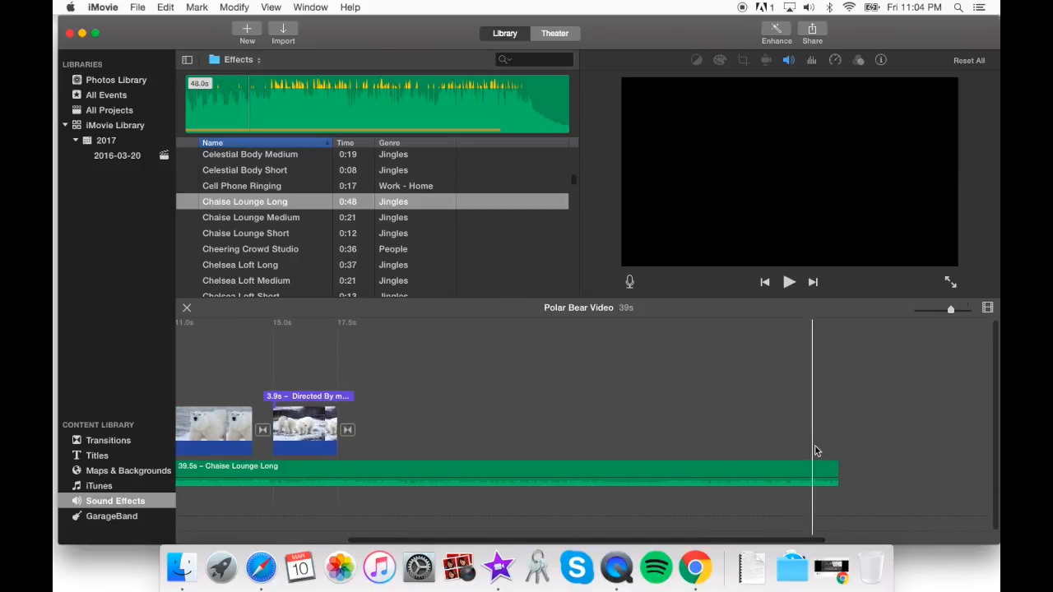
{"action": "left_click_drag", "start_coordinate": [830, 466], "coordinate": [364, 496]}
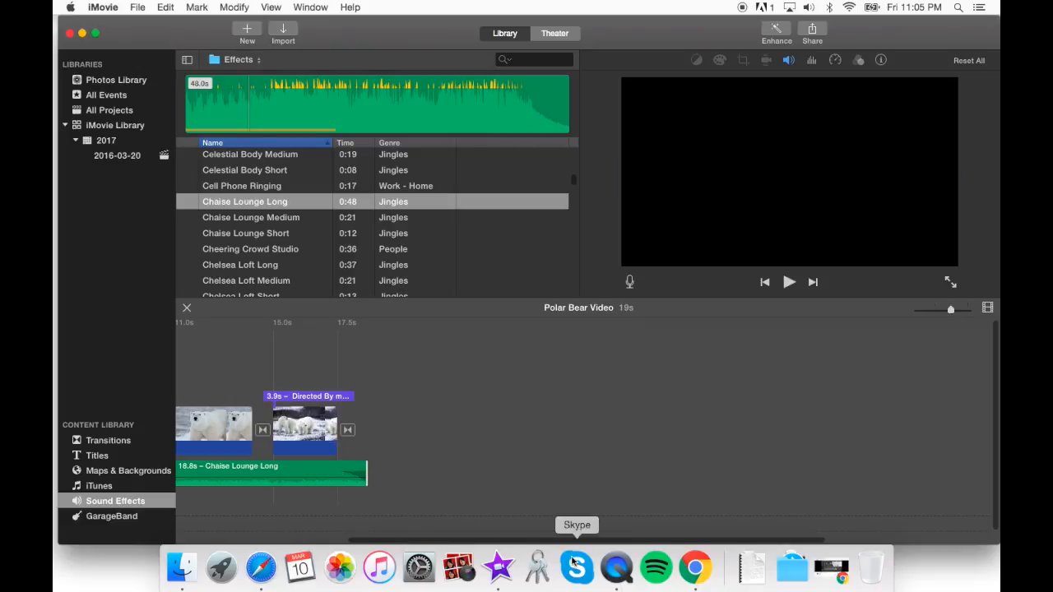
{"action": "left_click_drag", "start_coordinate": [537, 541], "coordinate": [282, 513]}
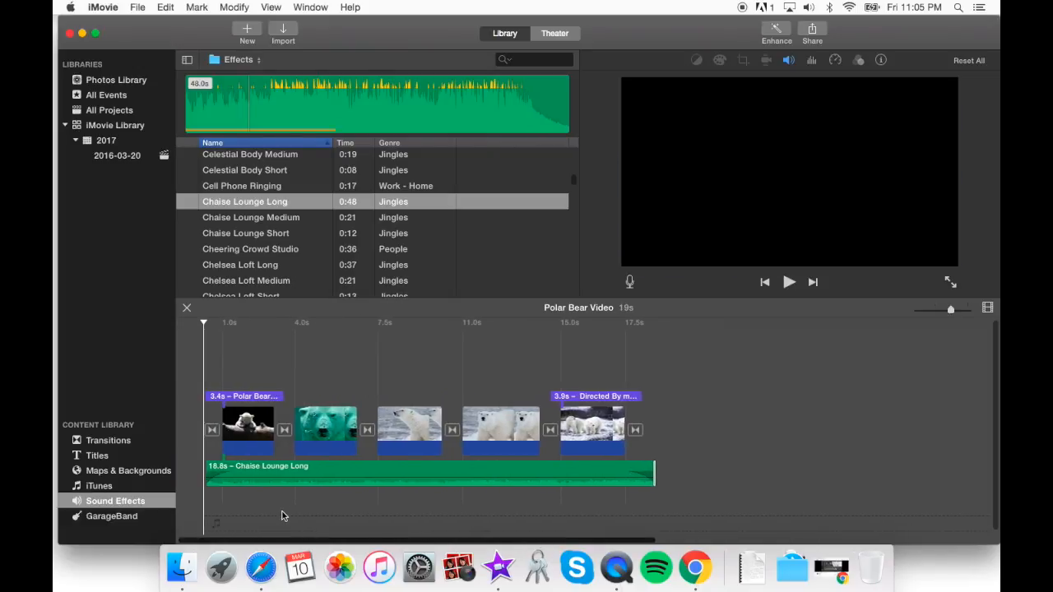
{"action": "key", "text": "space"}
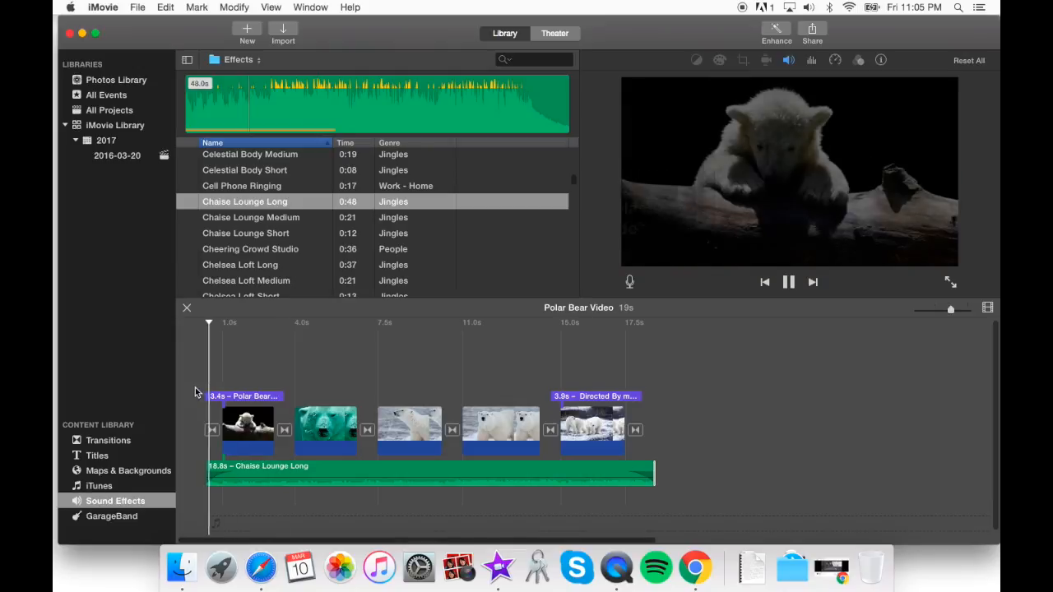